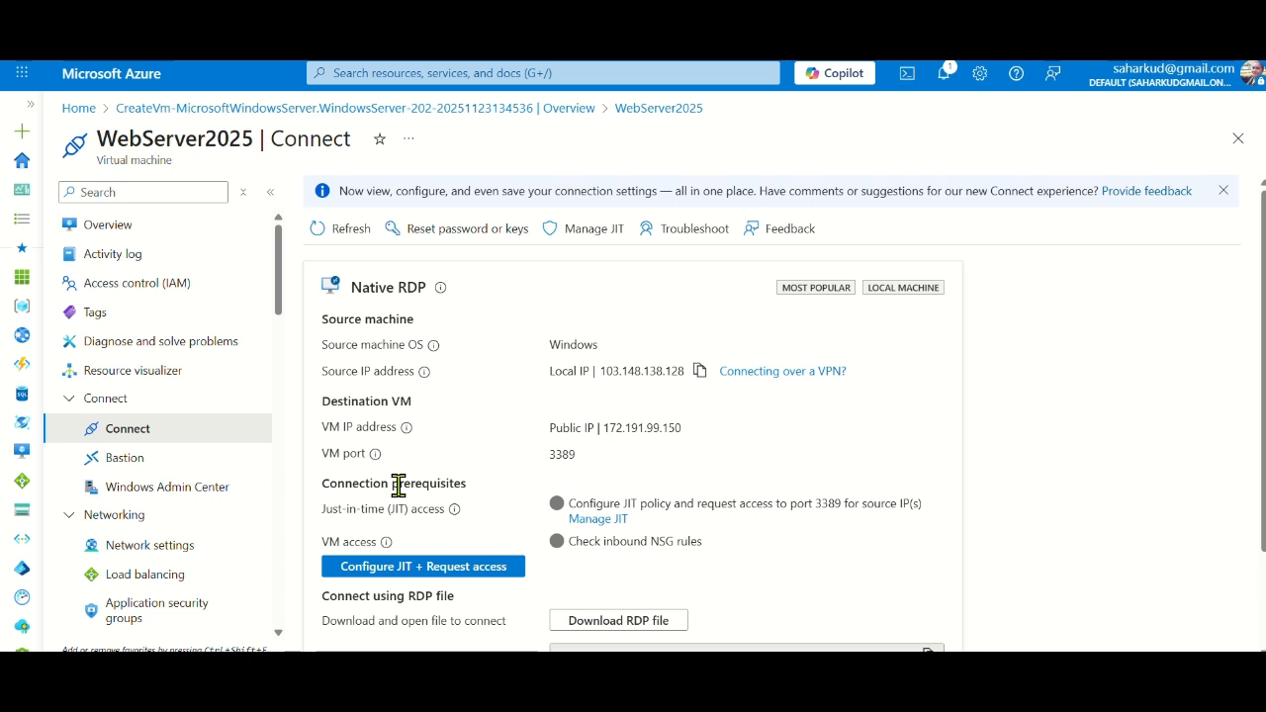
Open Bastion for WebServer2025 and deploy the Standard-SKU ProdNet-bastion host on the ProdNet network
{"action": "left_click", "coordinate": [361, 72]}
{"action": "type", "text": "vn"}
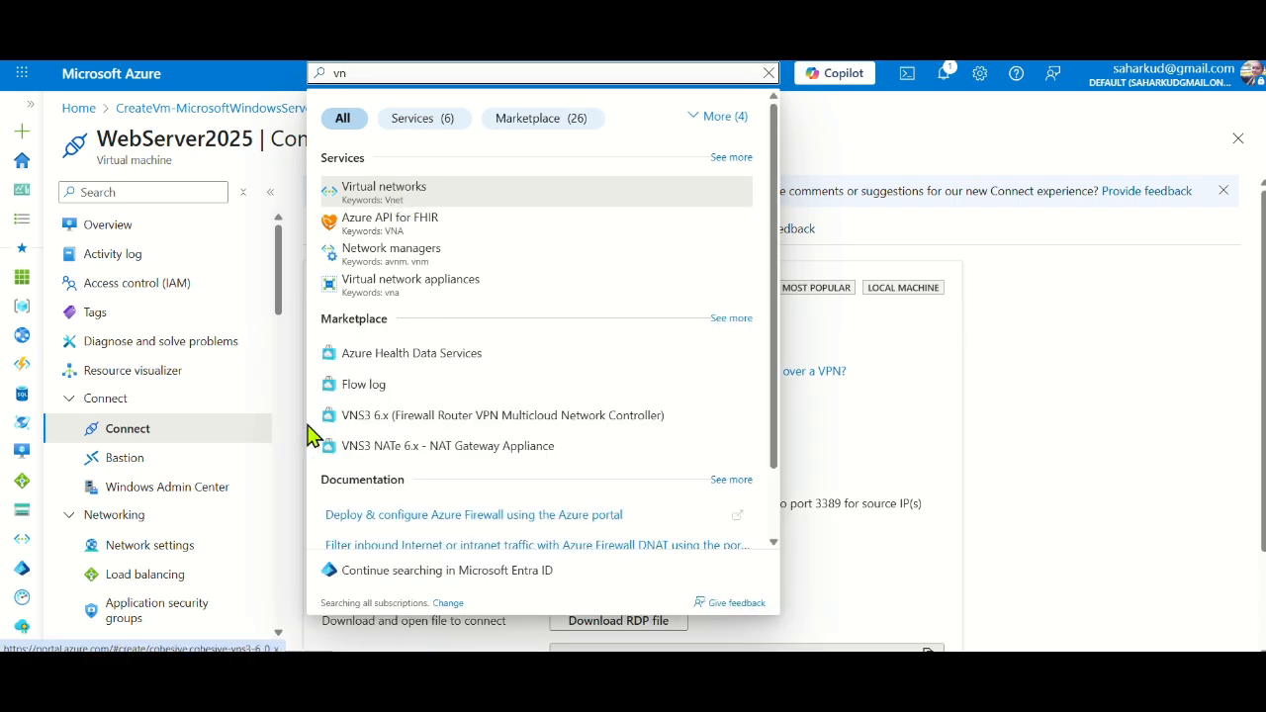
{"action": "left_click", "coordinate": [125, 457]}
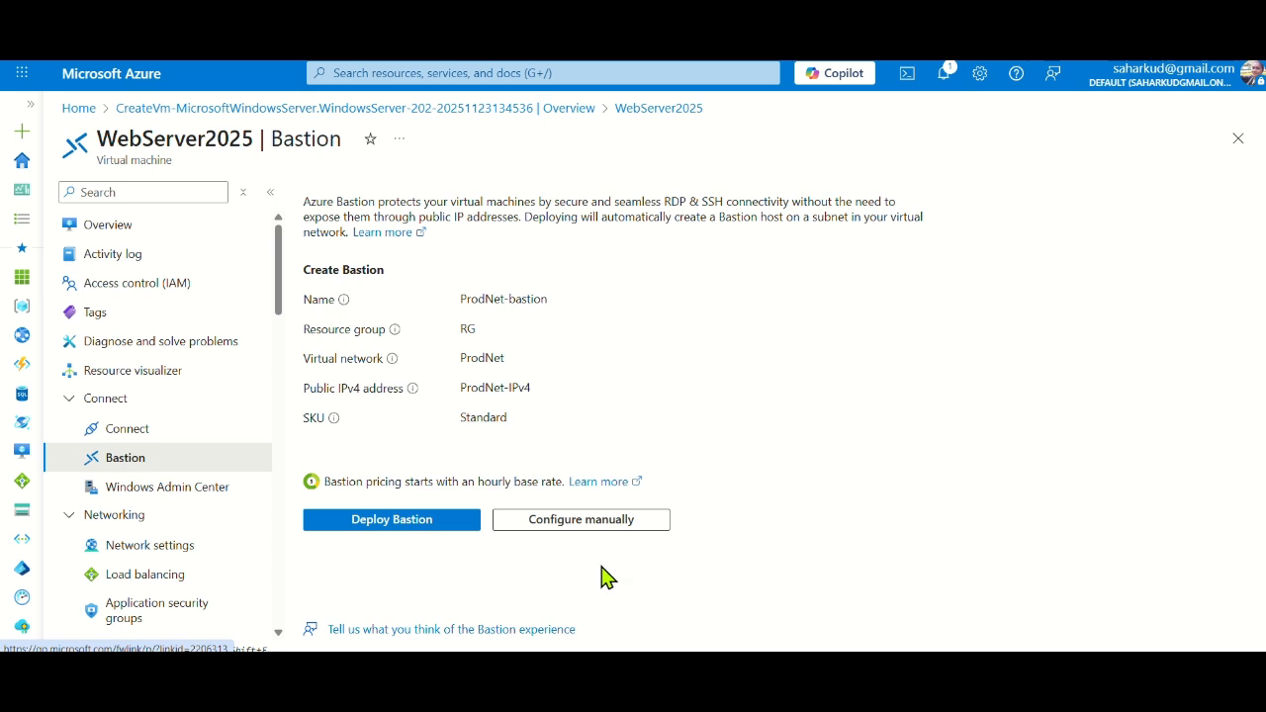
{"action": "left_click", "coordinate": [376, 531]}
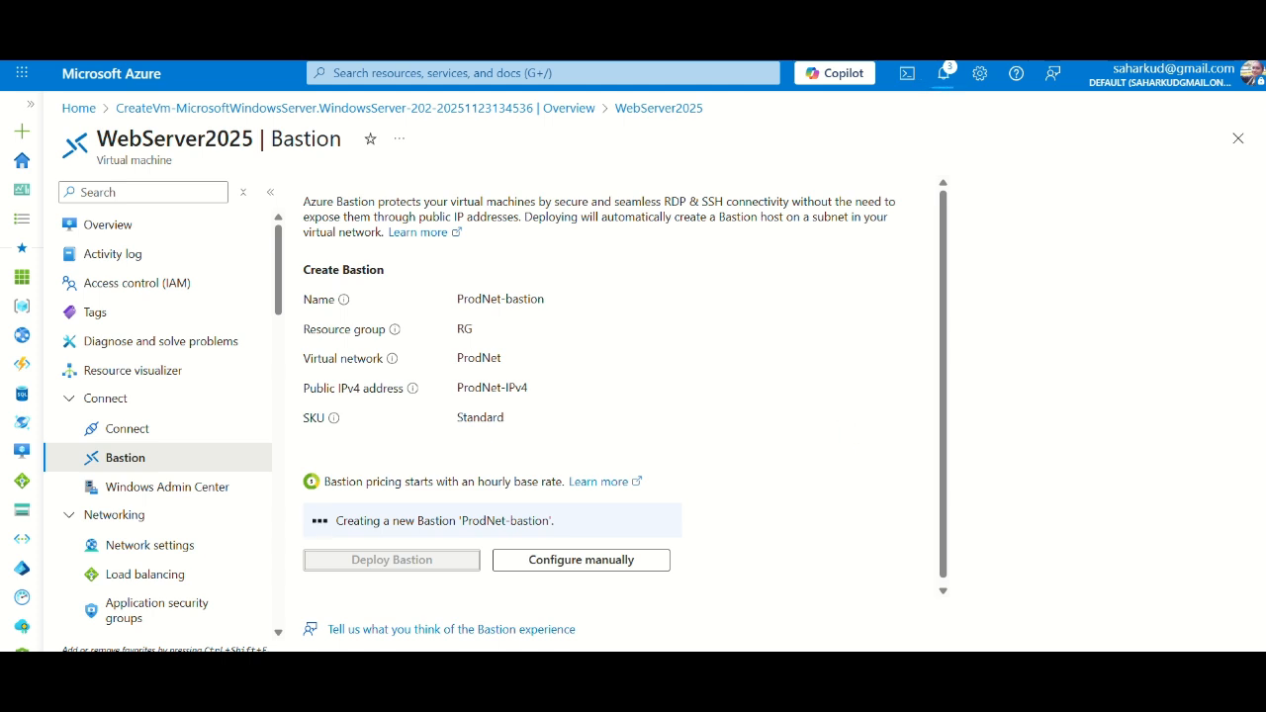
Track the ProdNet-bastion deployment in notifications until its provisioning state shows Succeeded
{"action": "left_click", "coordinate": [943, 73]}
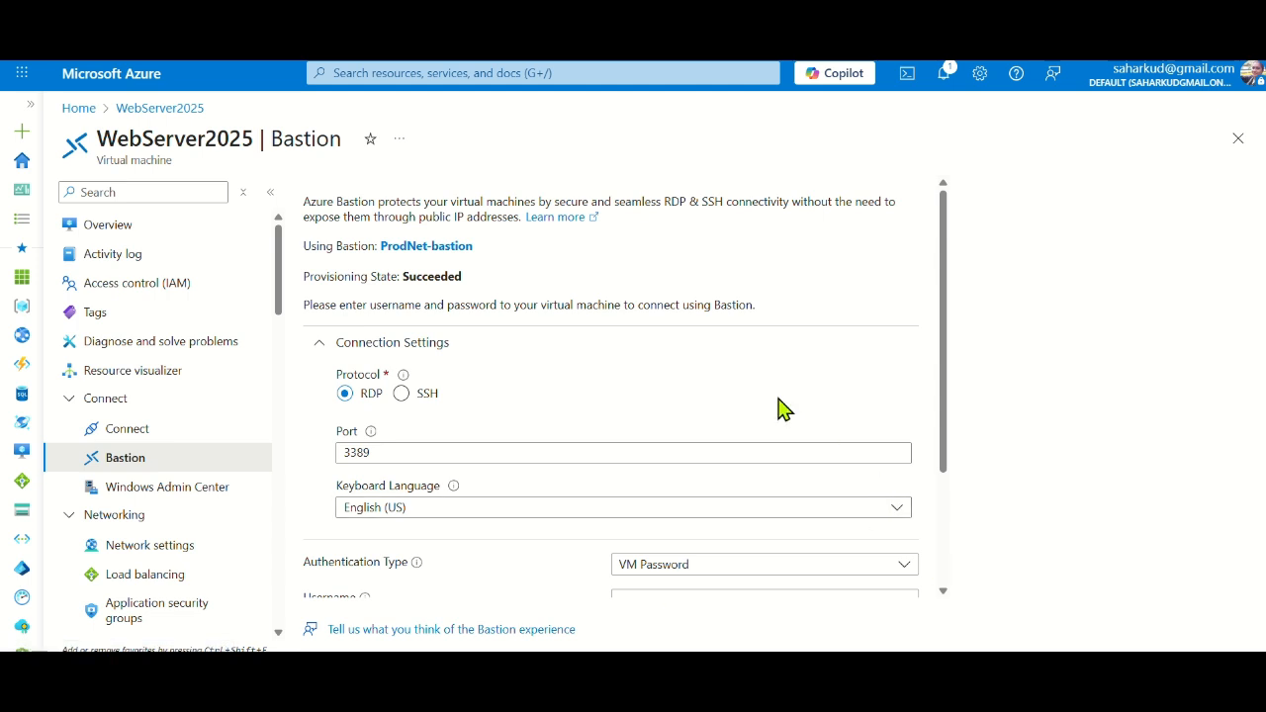
Enter the VM's username and password and connect over RDP in a new browser tab
{"action": "scroll", "coordinate": [764, 451], "scroll_direction": "down", "scroll_amount": 2}
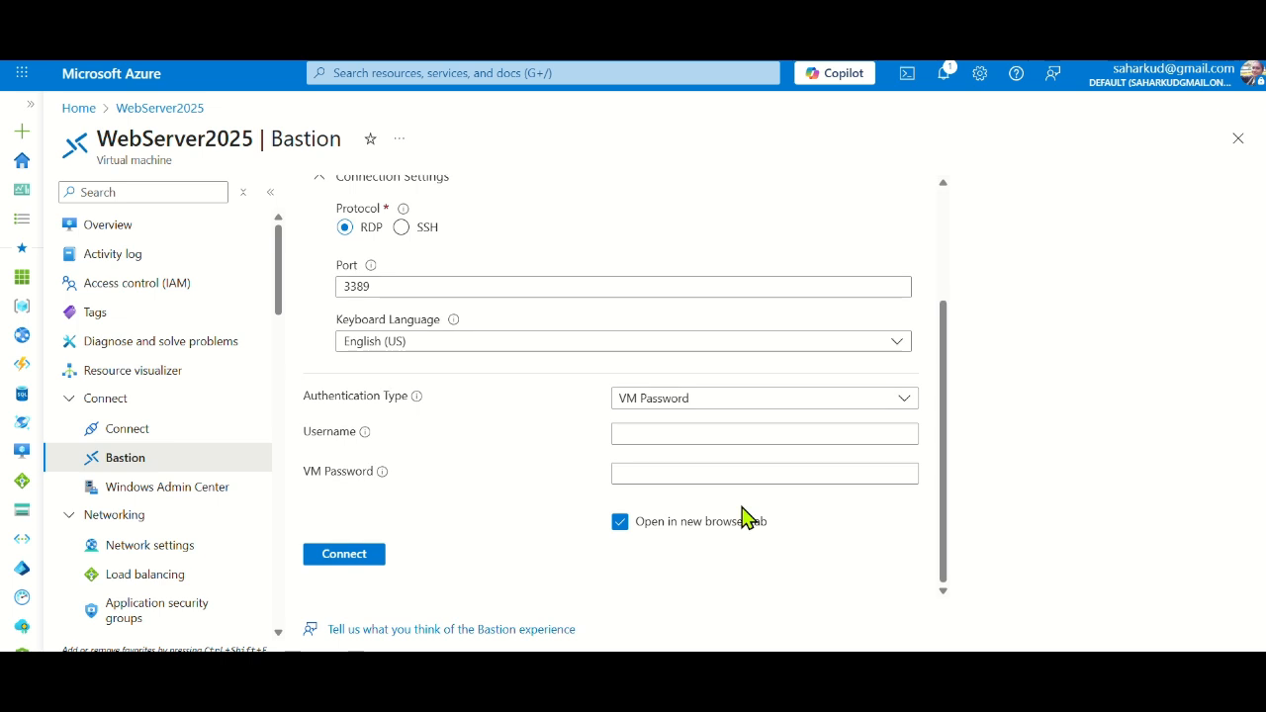
{"action": "left_click", "coordinate": [672, 438]}
{"action": "type", "text": "mct"}
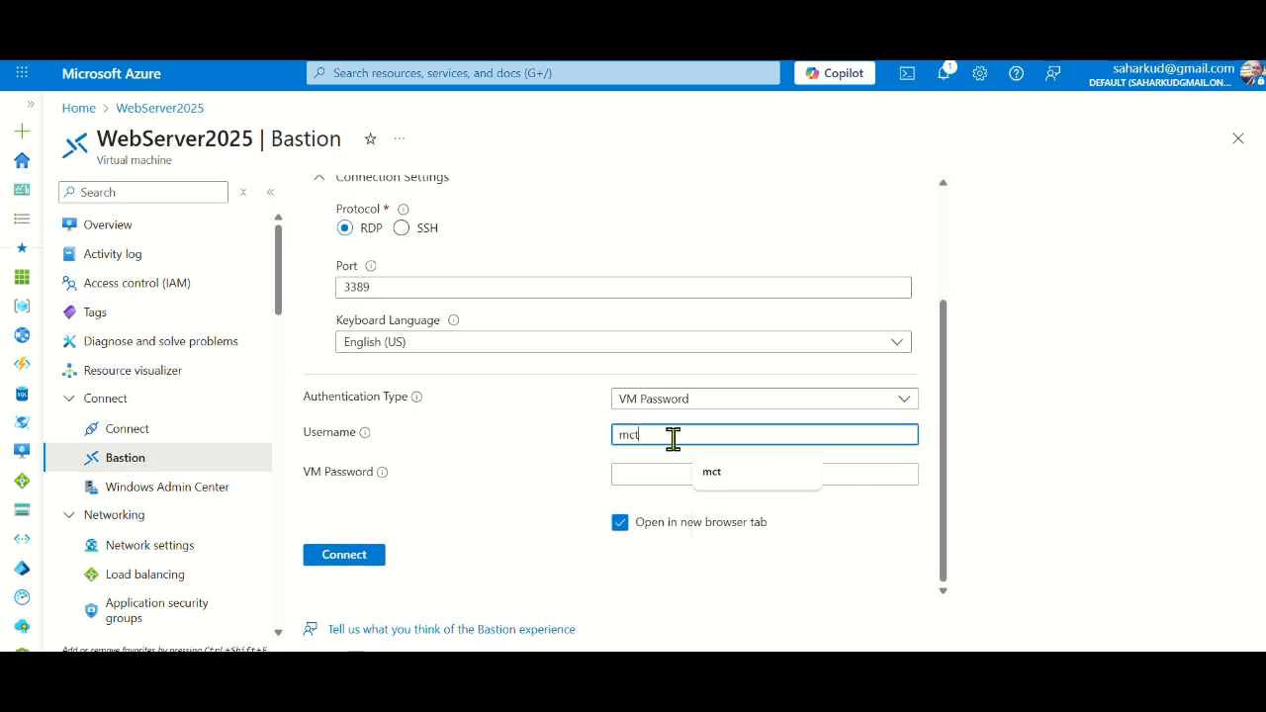
{"action": "left_click", "coordinate": [676, 473]}
{"action": "type", "text": "••••••••••••"}
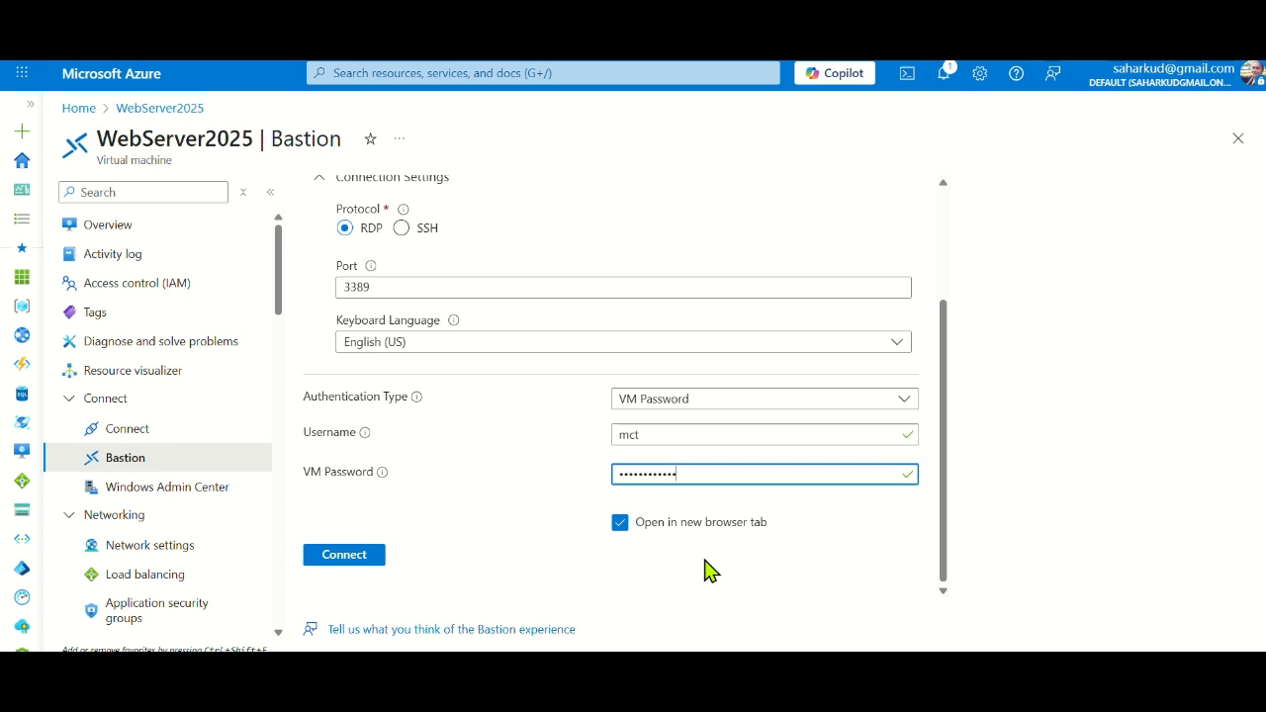
{"action": "left_click", "coordinate": [341, 557]}
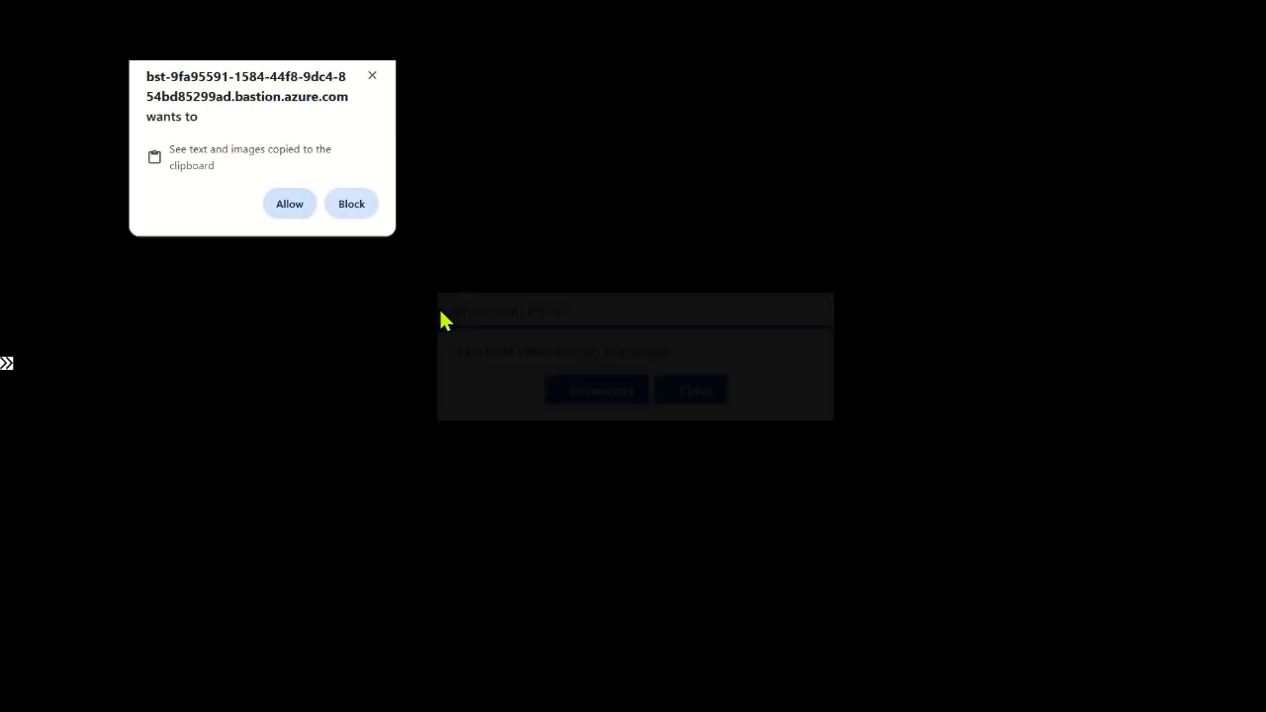
Allow clipboard access and reconnect to WebServer2025, re-entering the VM password
{"action": "left_click", "coordinate": [597, 391]}
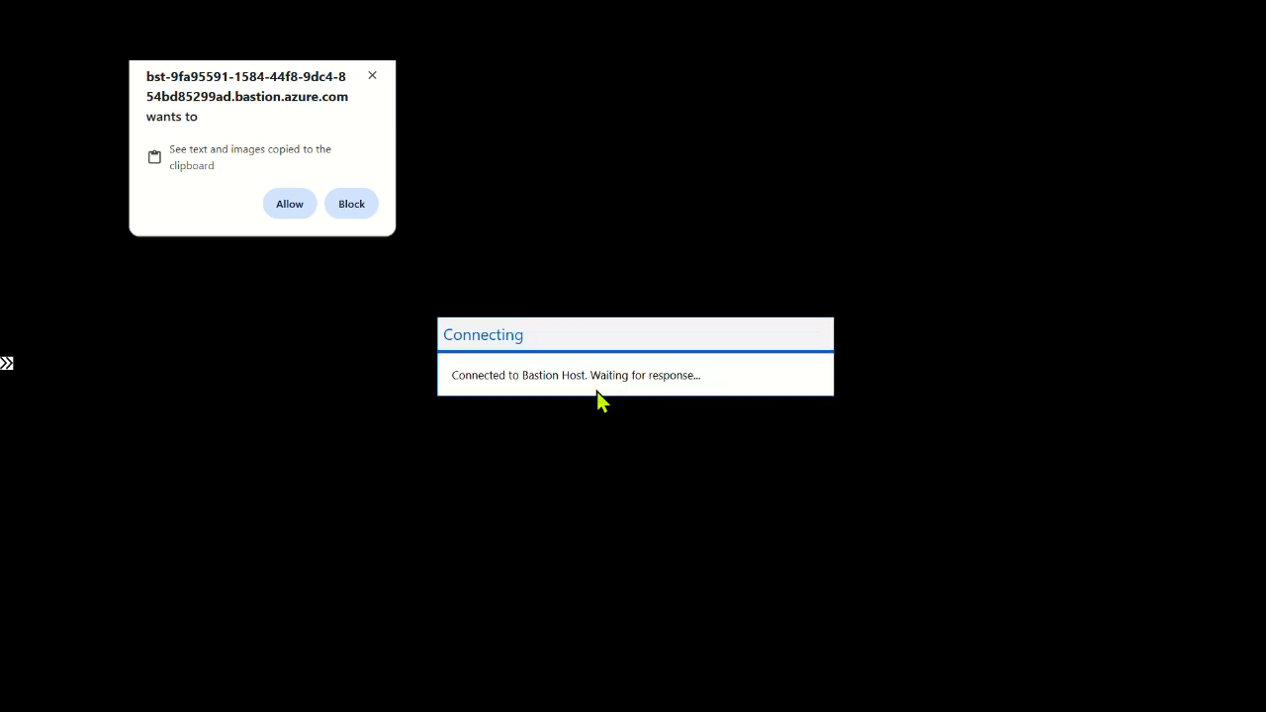
{"action": "left_click", "coordinate": [289, 205]}
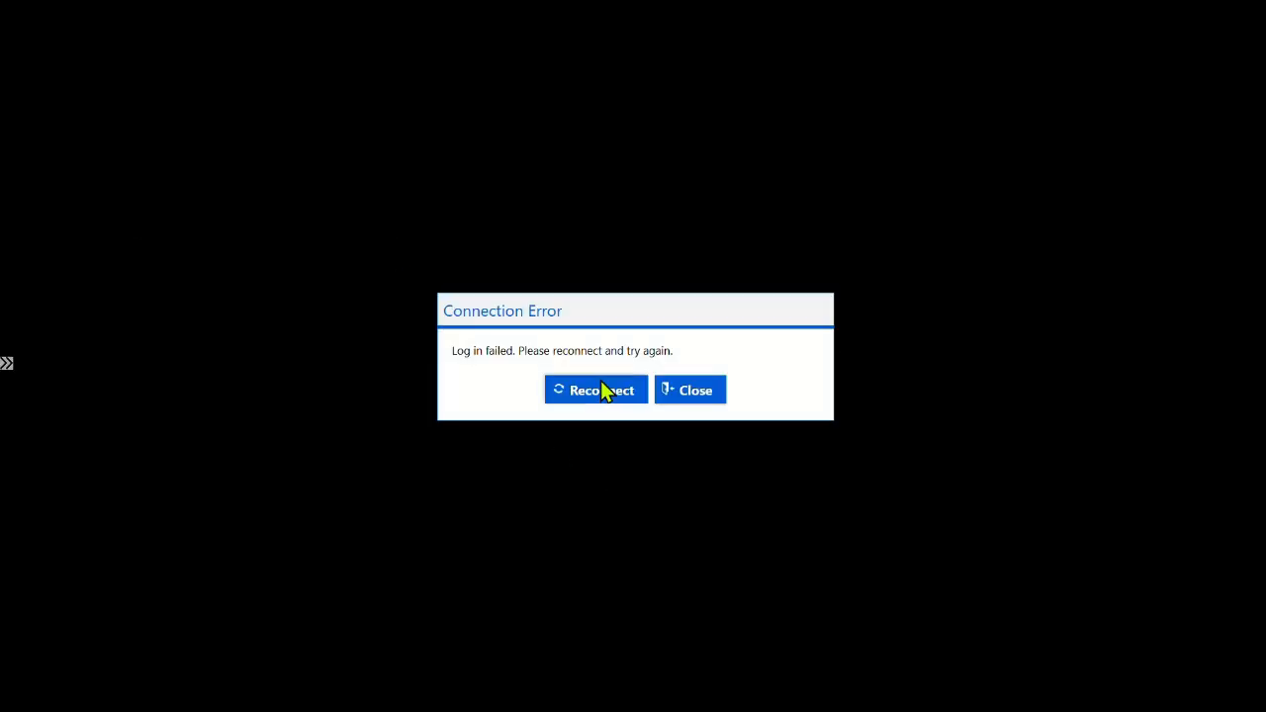
{"action": "left_click", "coordinate": [603, 389]}
{"action": "left_click", "coordinate": [729, 474]}
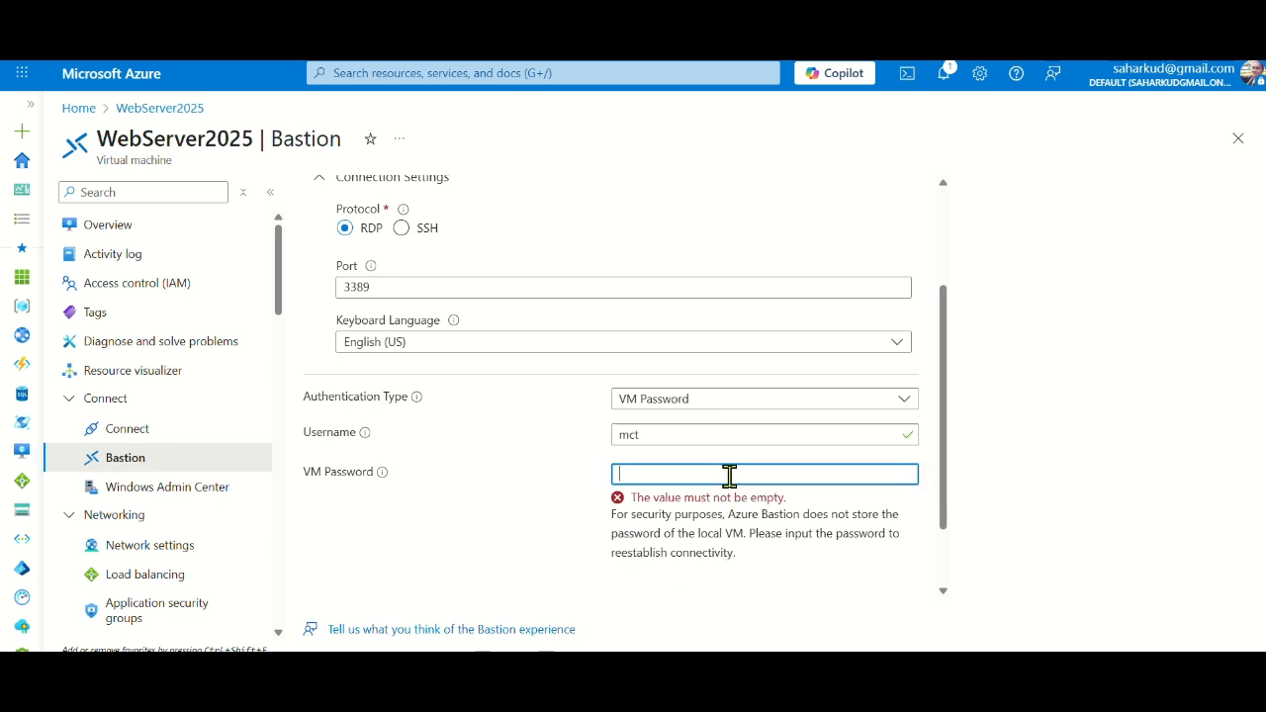
{"action": "type", "text": "Azure@123"}
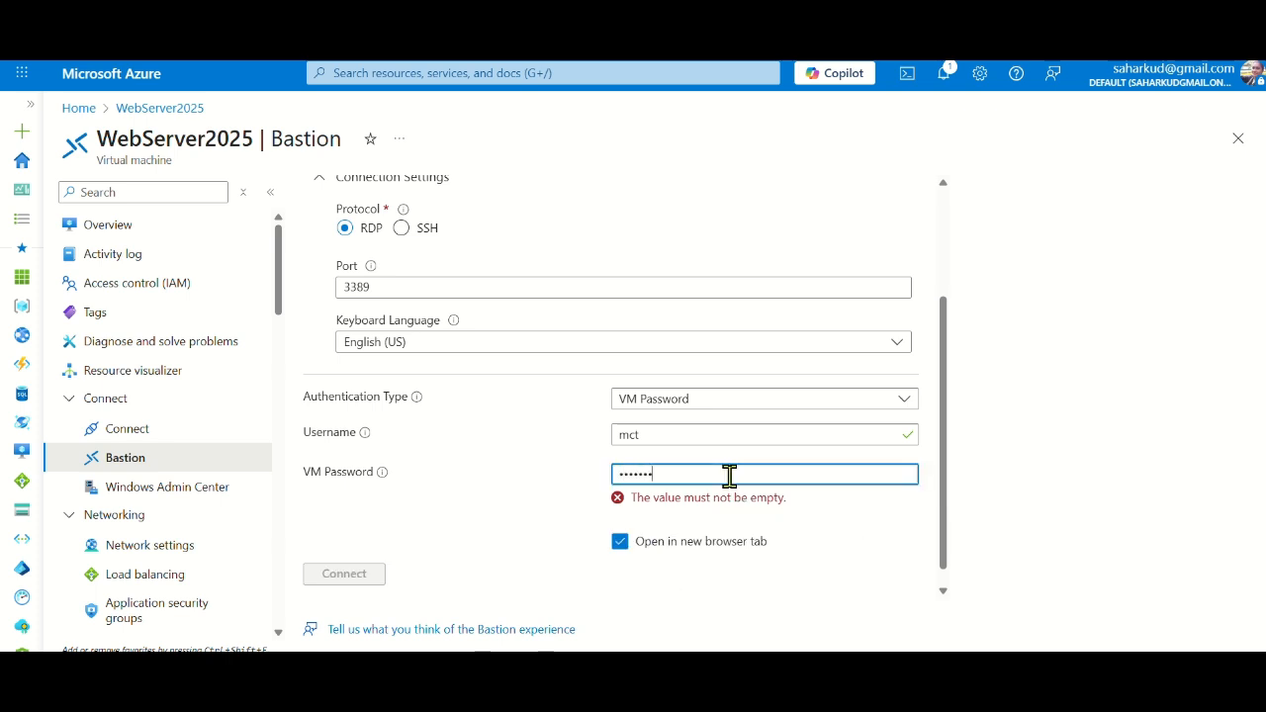
{"action": "type", "text": "456"}
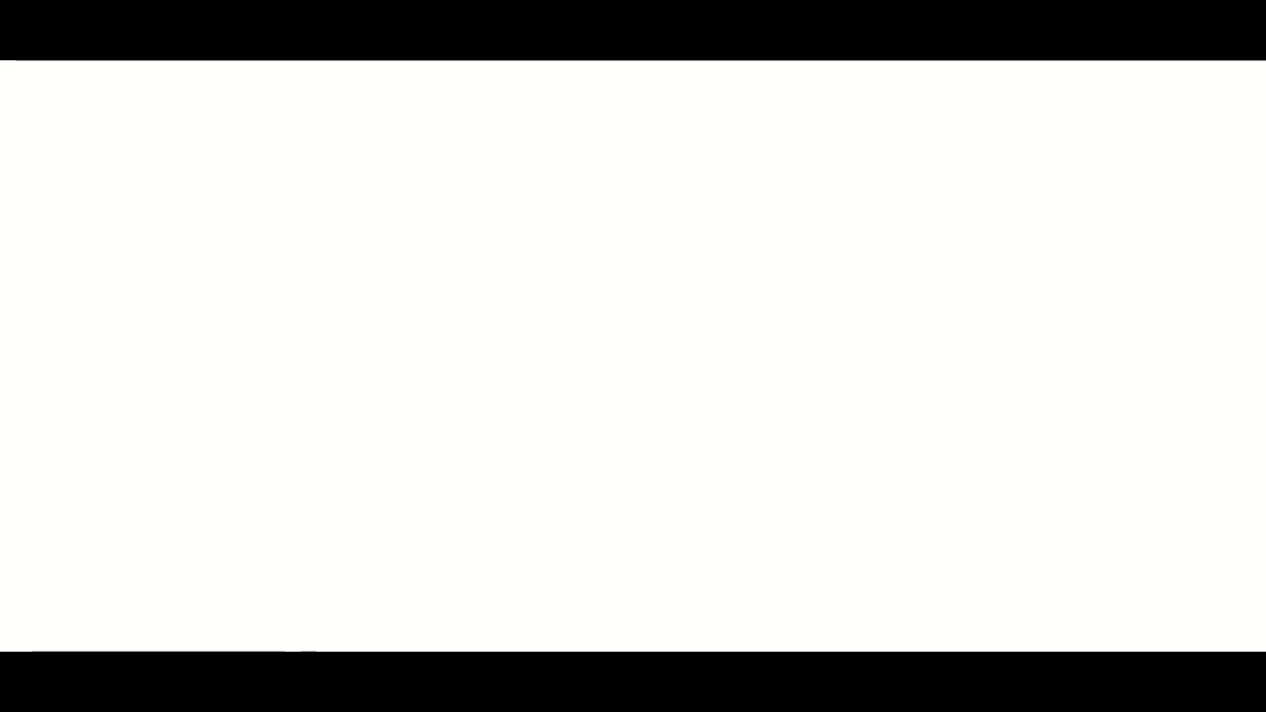
Close the extra blank tab, exit full screen, and restore the browser window to the desktop centre
{"action": "right_click", "coordinate": [480, 20]}
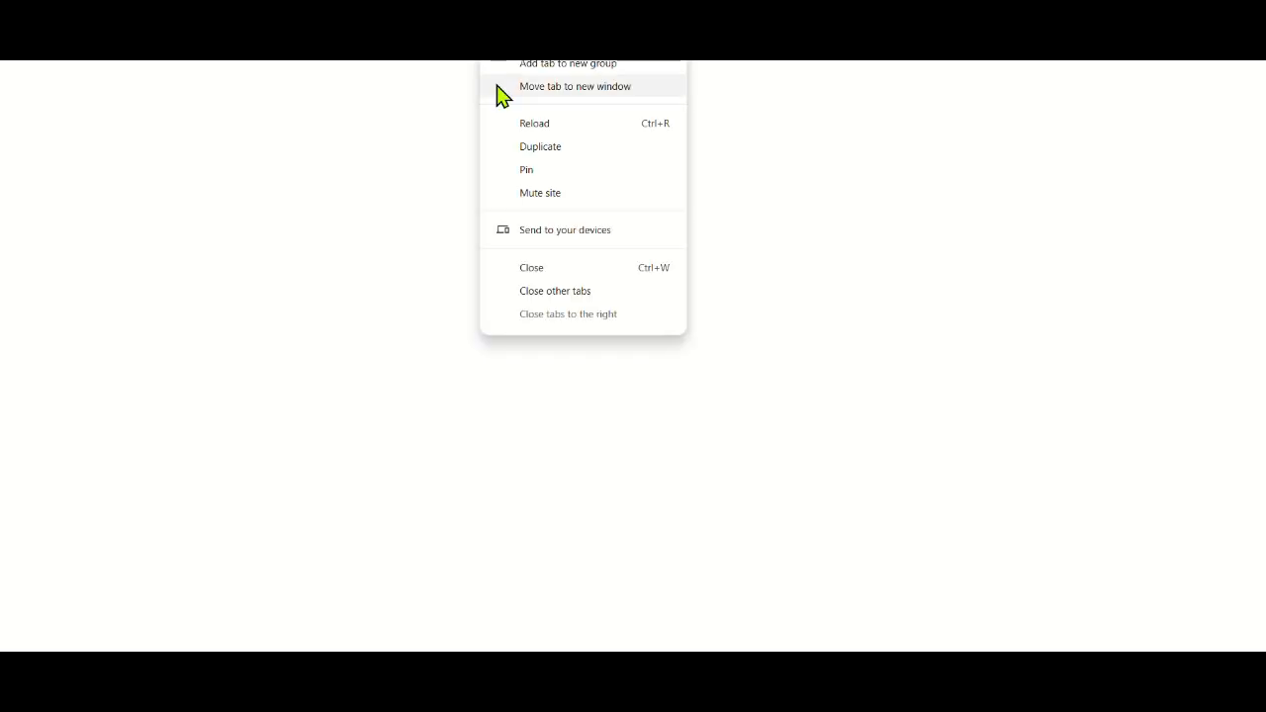
{"action": "left_click", "coordinate": [528, 269]}
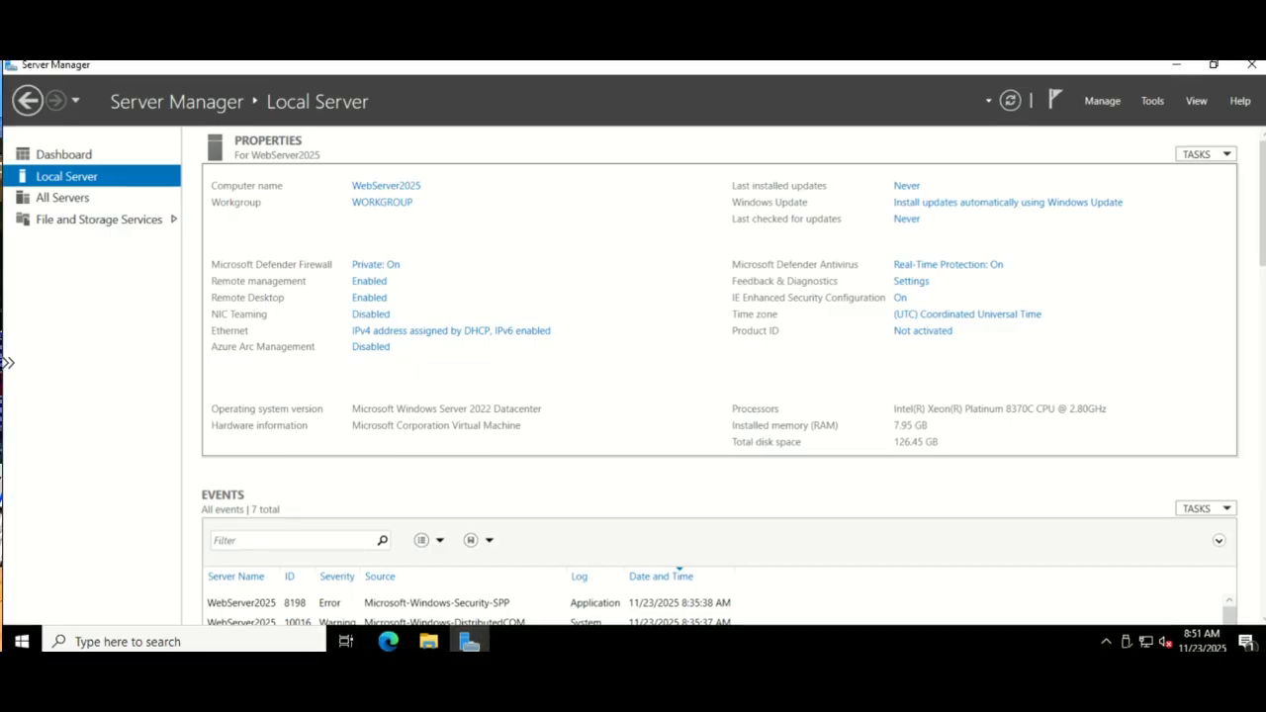
{"action": "key", "text": "F11"}
{"action": "left_click_drag", "start_coordinate": [1147, 67], "coordinate": [649, 149]}
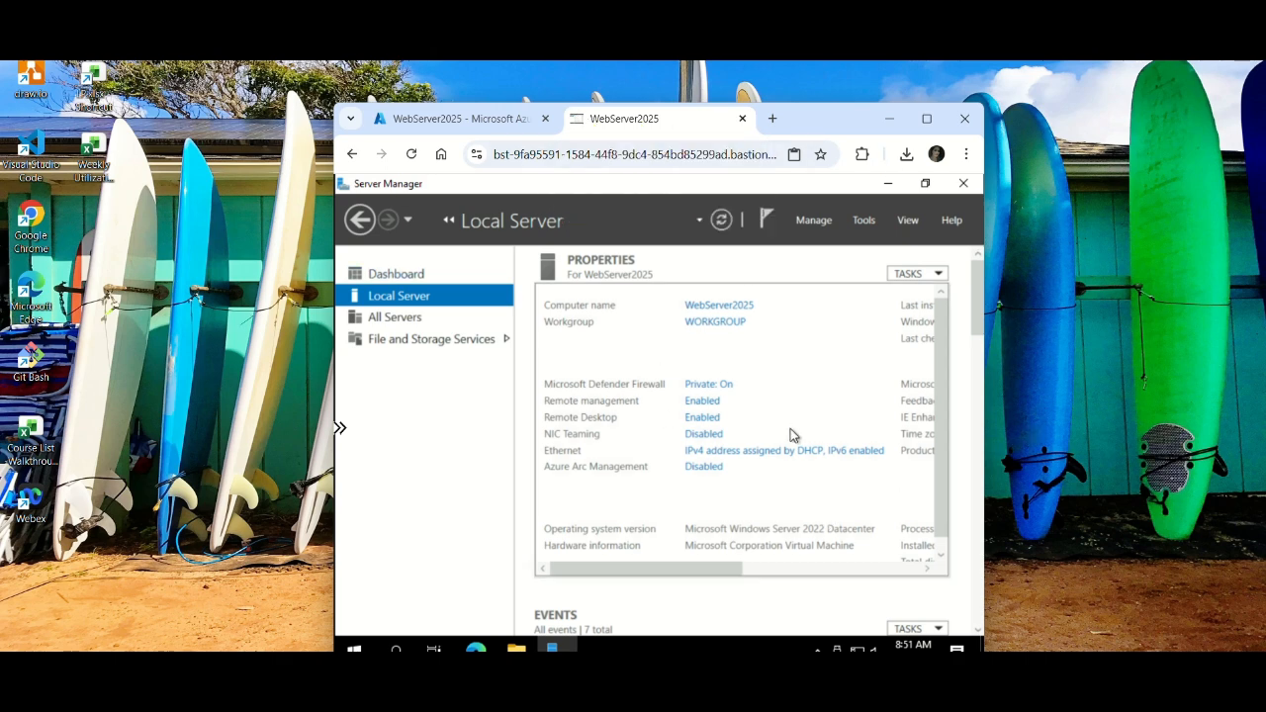
Launch the Add Roles and Features Wizard from Server Manager and move past the introduction
{"action": "left_click", "coordinate": [813, 221]}
{"action": "left_click", "coordinate": [829, 241]}
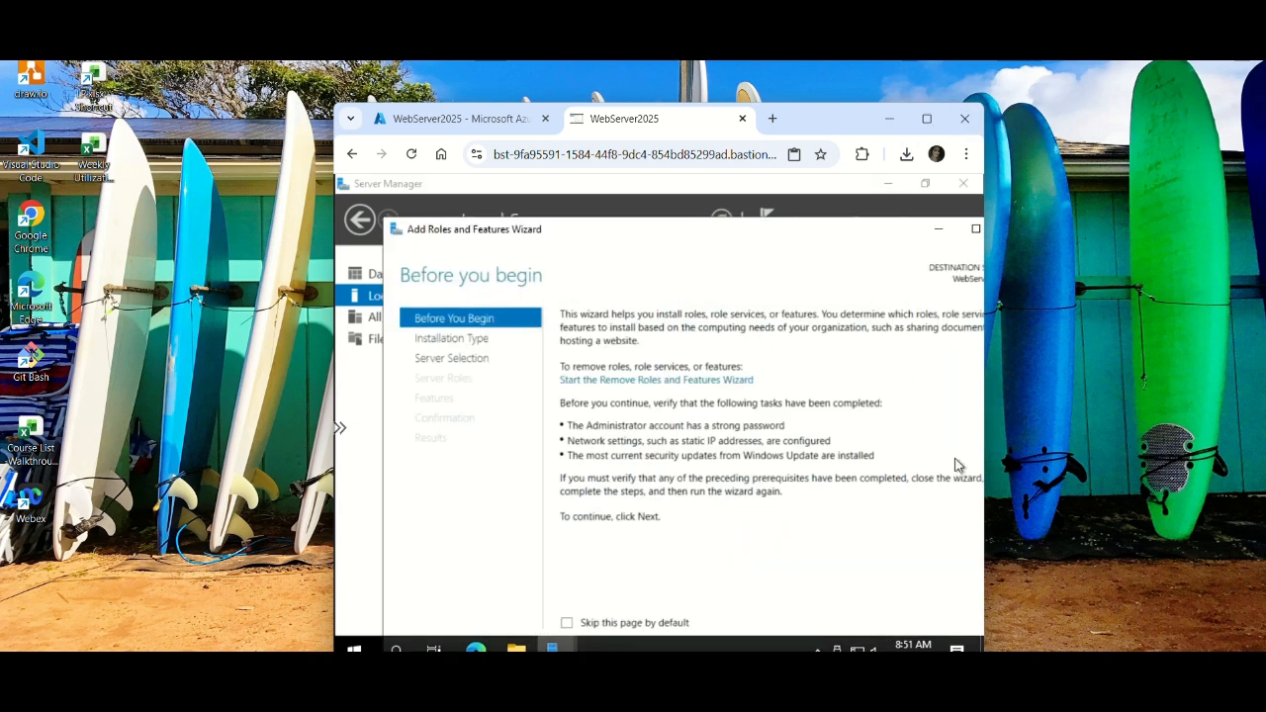
{"action": "left_click_drag", "start_coordinate": [669, 234], "coordinate": [612, 259]}
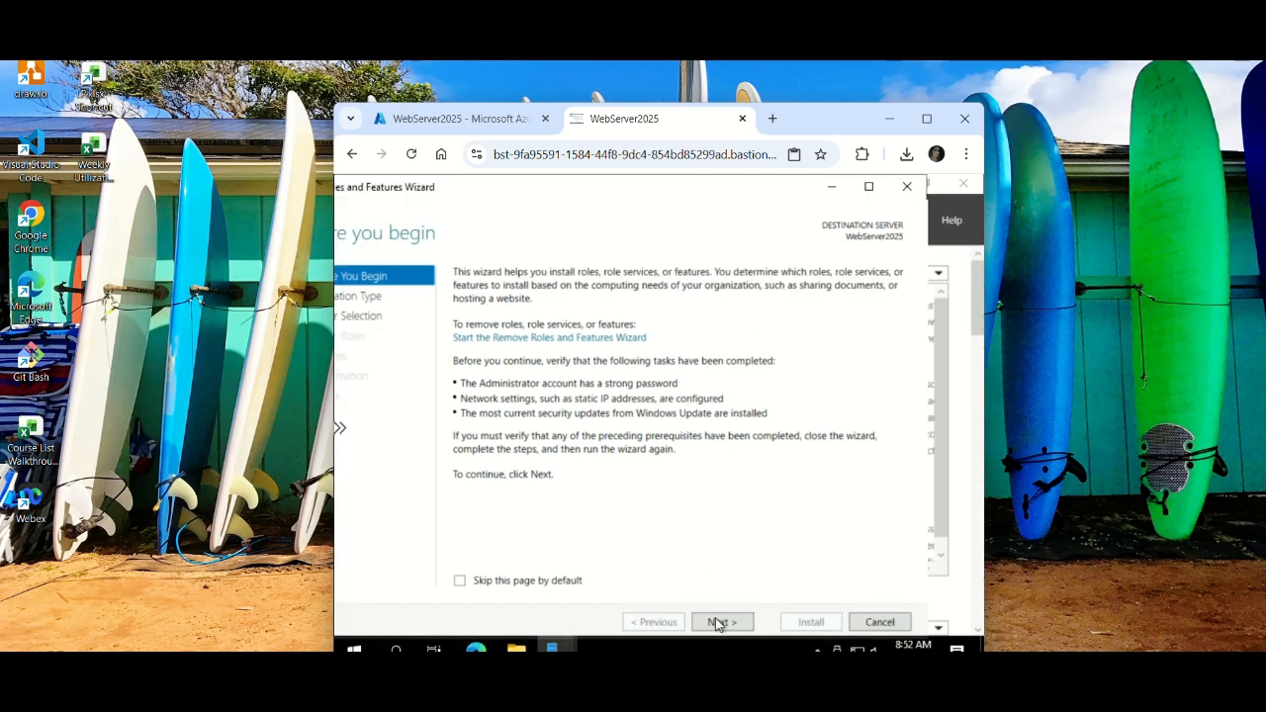
{"action": "left_click", "coordinate": [718, 621]}
{"action": "left_click", "coordinate": [724, 626]}
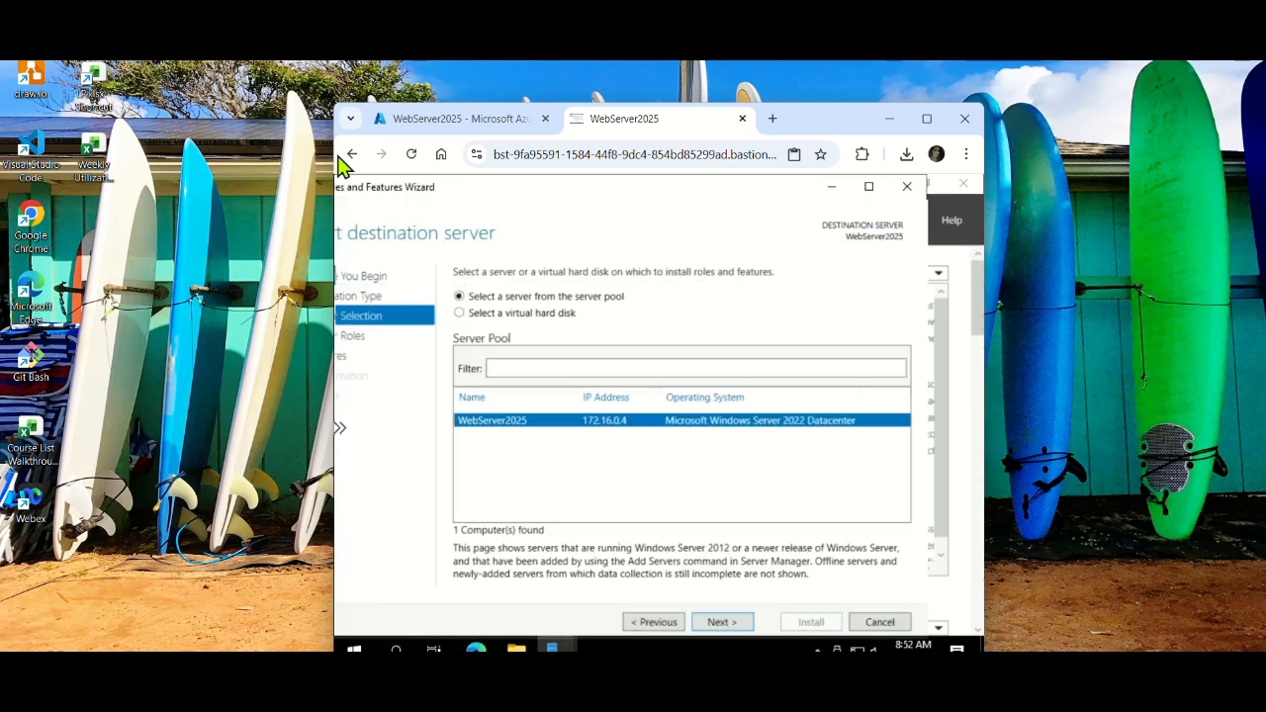
Enlarge the browser window holding the remote session, wider and taller
{"action": "left_click_drag", "start_coordinate": [335, 153], "coordinate": [109, 62]}
{"action": "left_click_drag", "start_coordinate": [116, 427], "coordinate": [47, 427]}
{"action": "left_click_drag", "start_coordinate": [264, 102], "coordinate": [264, 59]}
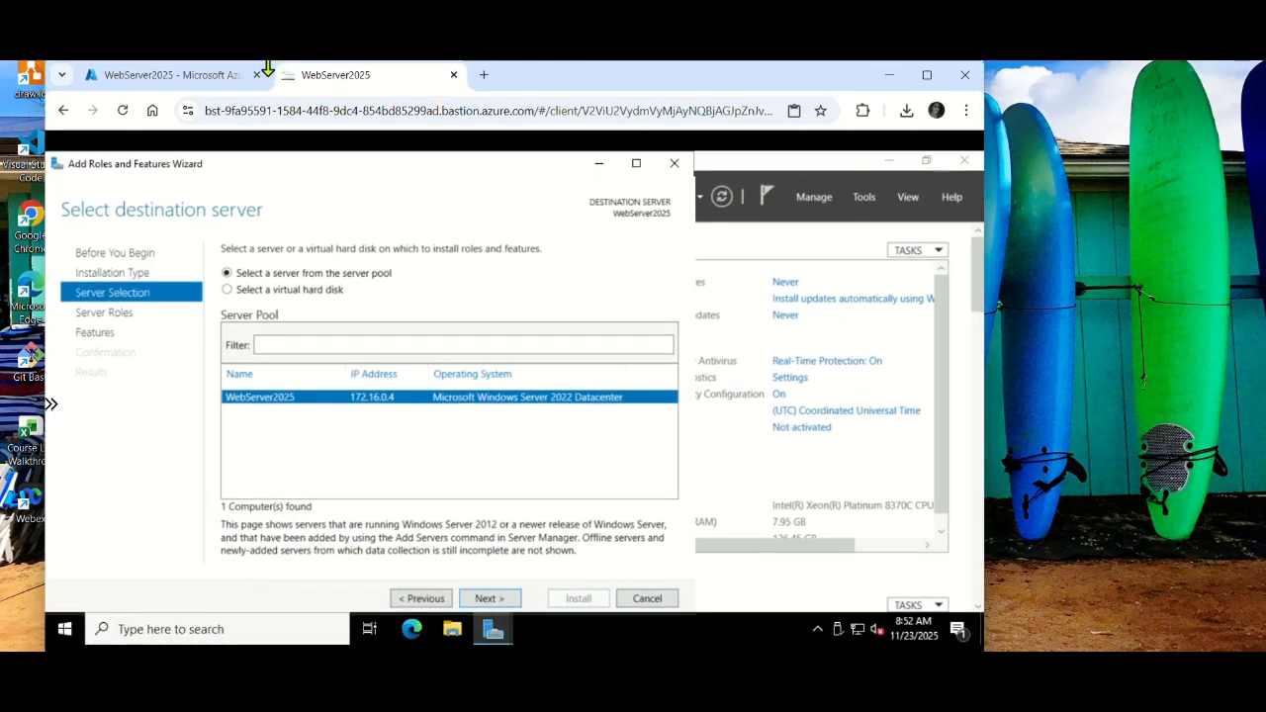
{"action": "left_click_drag", "start_coordinate": [985, 228], "coordinate": [1154, 228]}
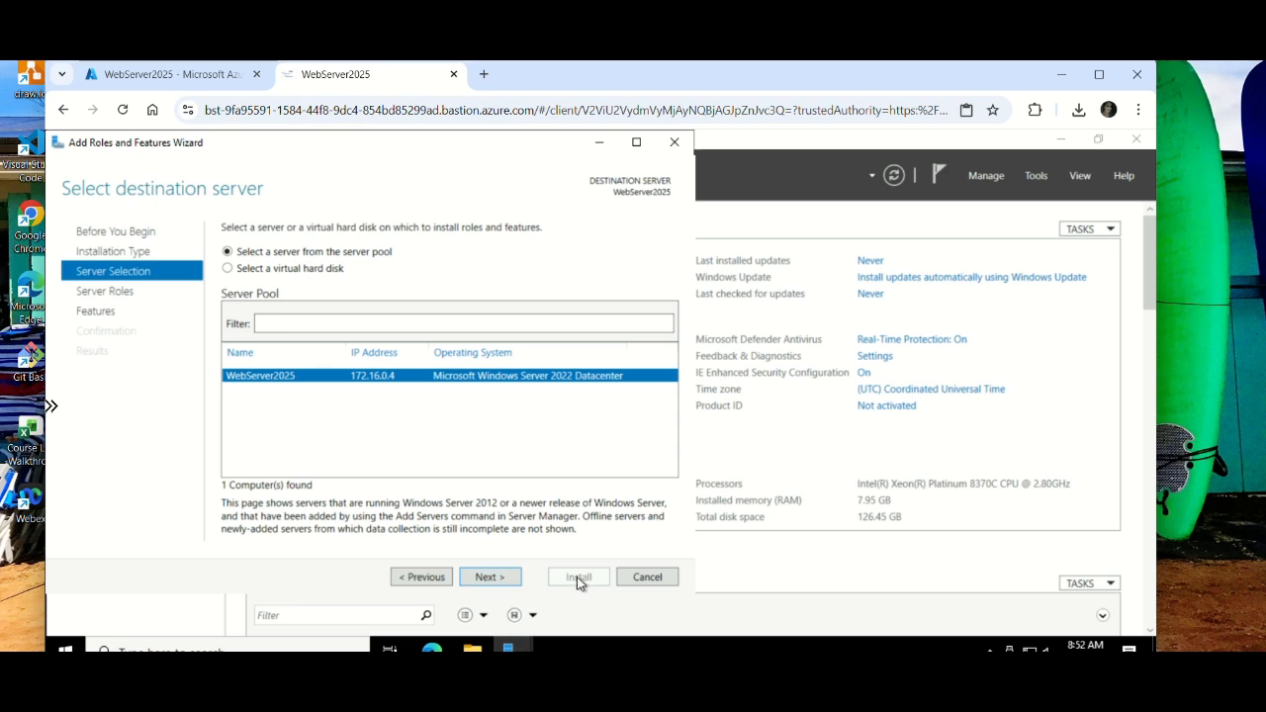
Select the Web Server (IIS) role with its management tools, keep default services, and install
{"action": "left_click", "coordinate": [501, 578]}
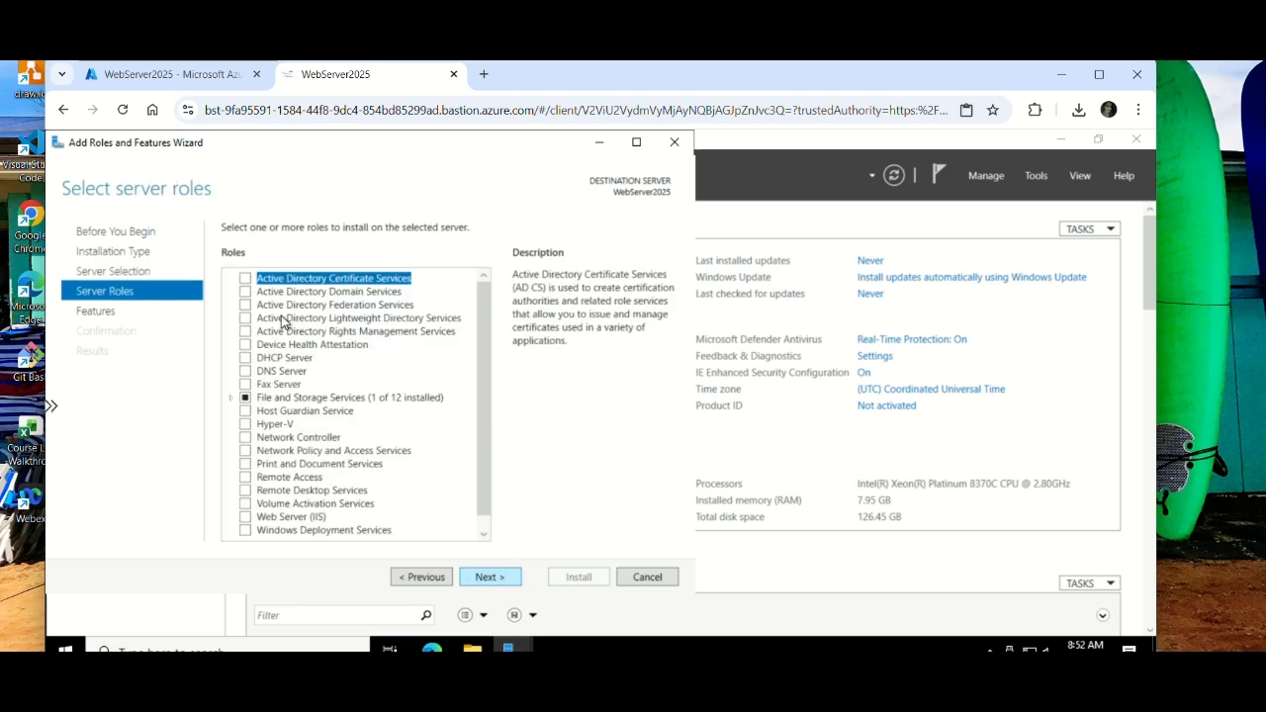
{"action": "left_click", "coordinate": [245, 516]}
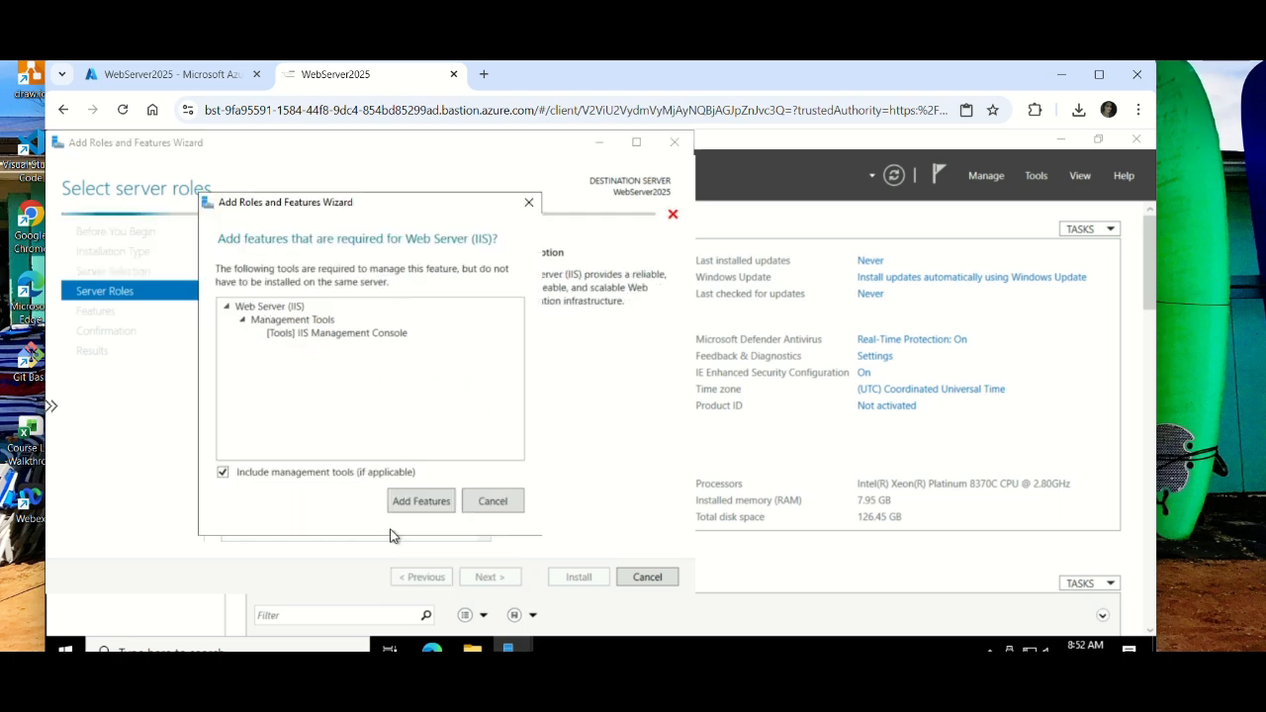
{"action": "left_click", "coordinate": [438, 501]}
{"action": "left_click", "coordinate": [484, 581]}
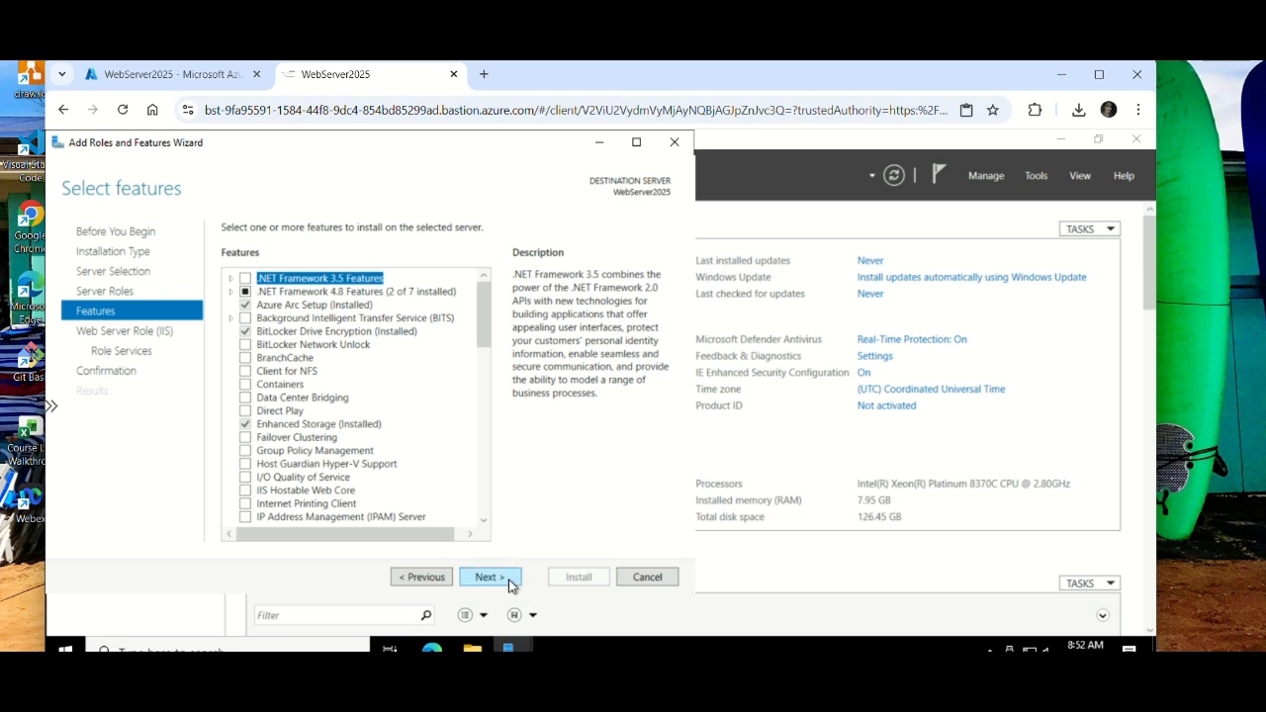
{"action": "left_click", "coordinate": [507, 581]}
{"action": "left_click", "coordinate": [510, 585]}
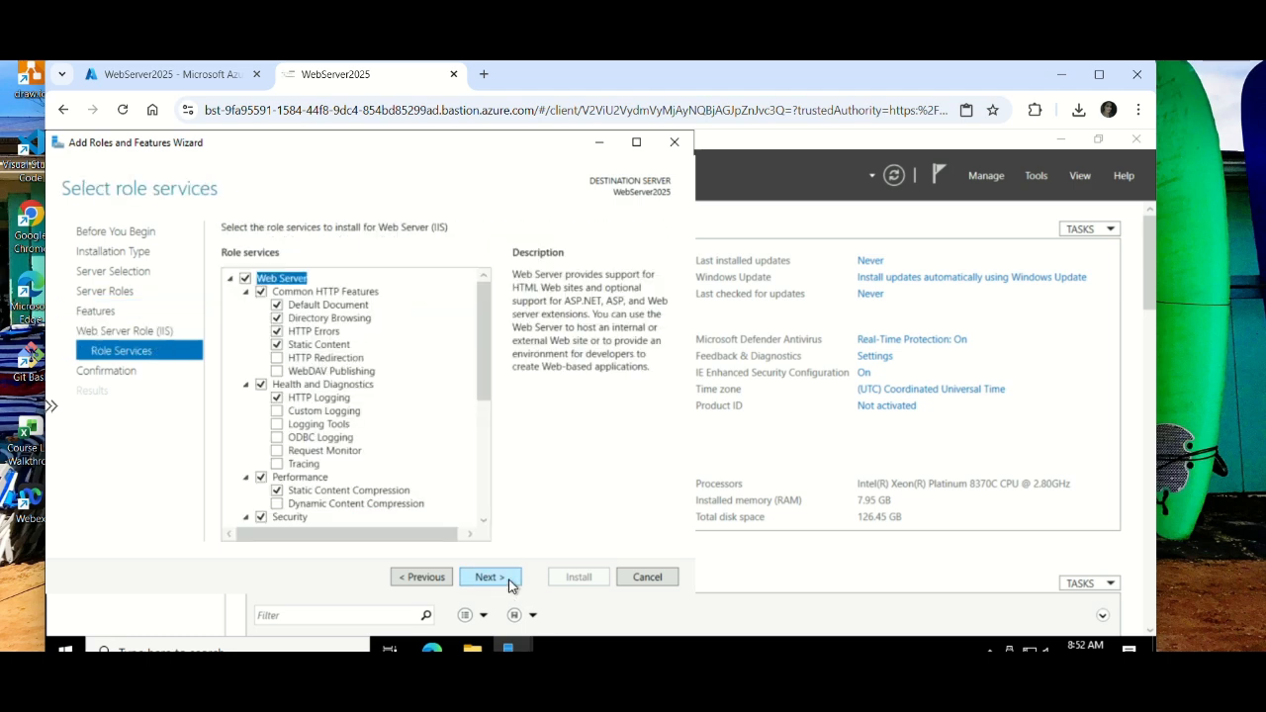
{"action": "left_click", "coordinate": [510, 585]}
{"action": "left_click", "coordinate": [578, 577]}
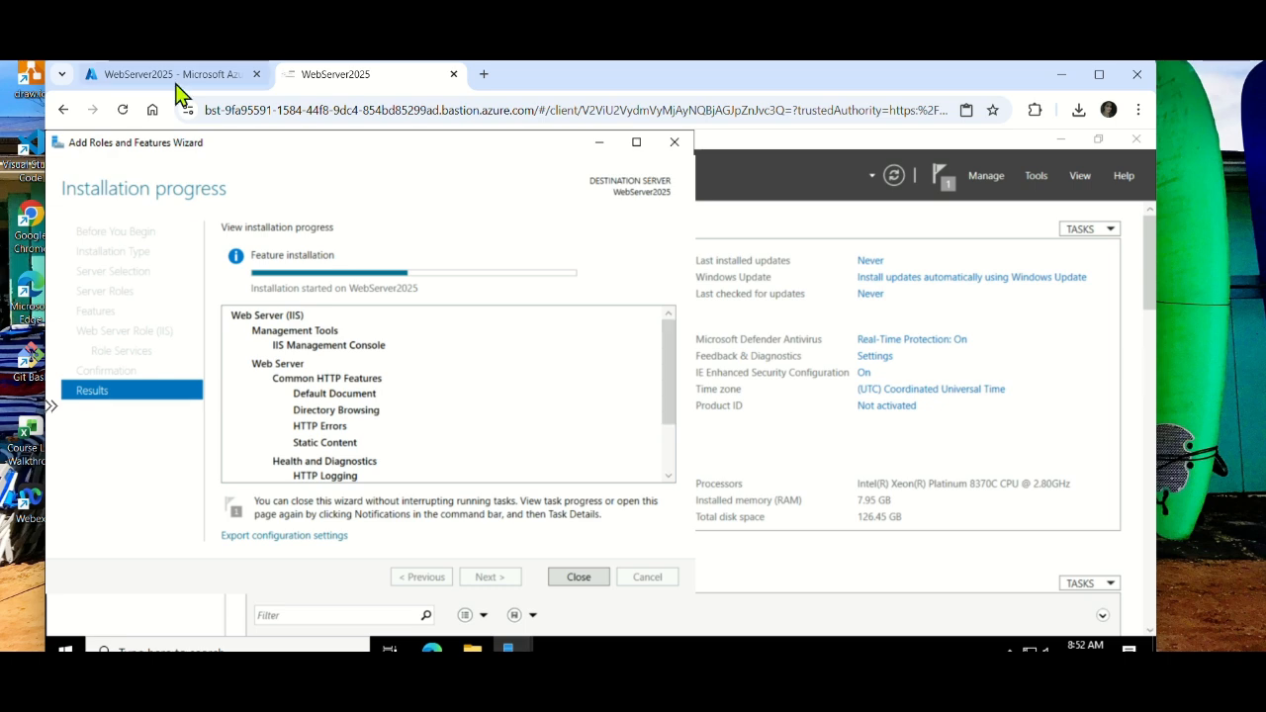
In the portal, search 'bastion' and open the ProdNet-bastion Sessions page
{"action": "left_click", "coordinate": [174, 79]}
{"action": "left_click", "coordinate": [311, 149]}
{"action": "type", "text": "ba"}
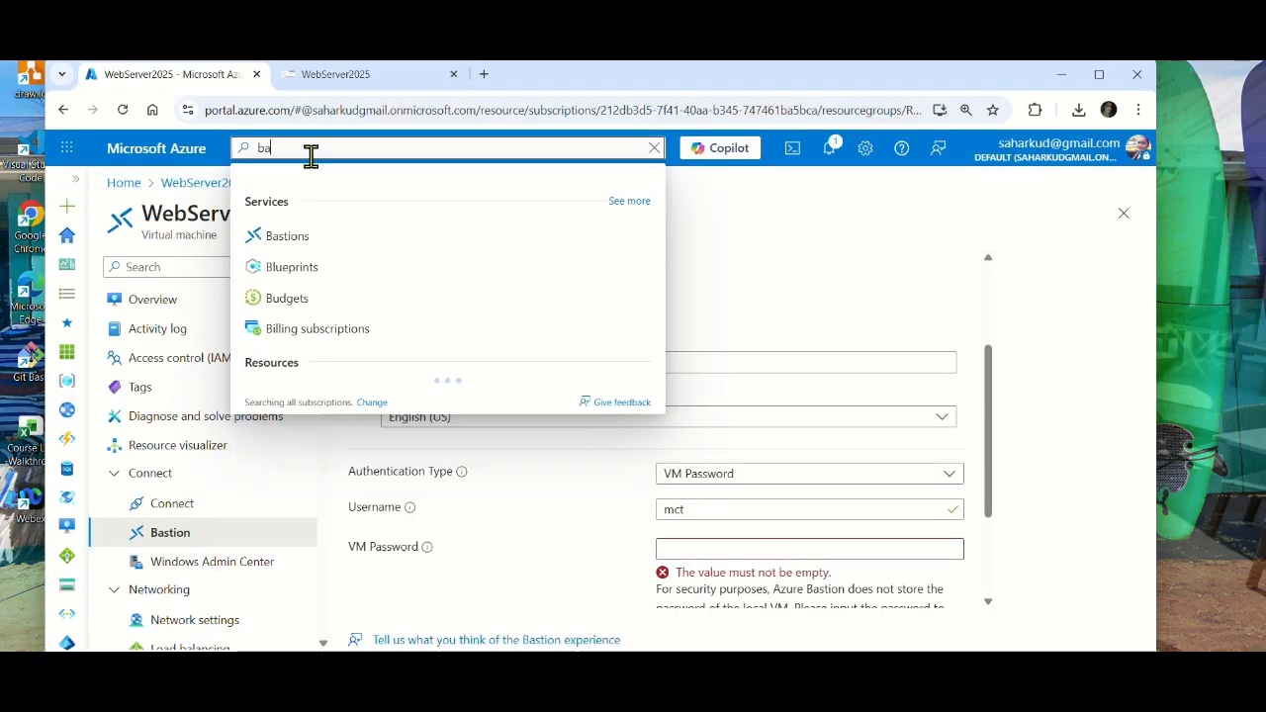
{"action": "type", "text": "stion"}
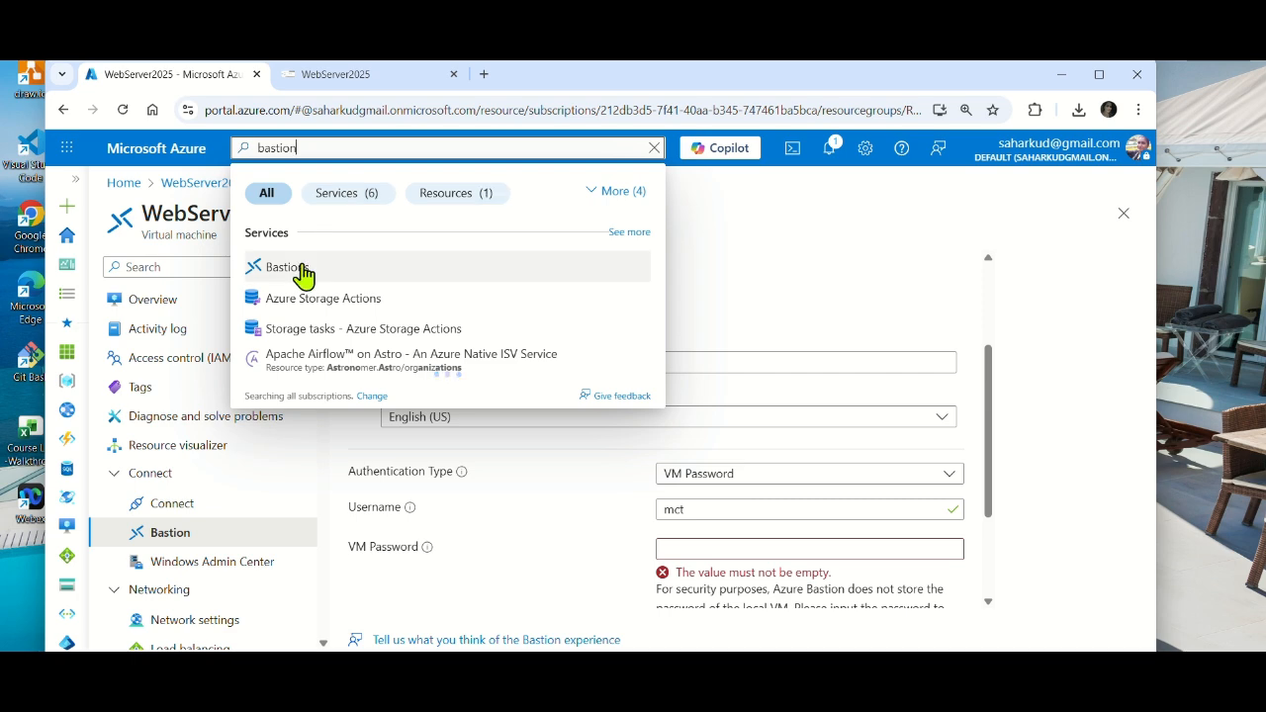
{"action": "left_click", "coordinate": [296, 269]}
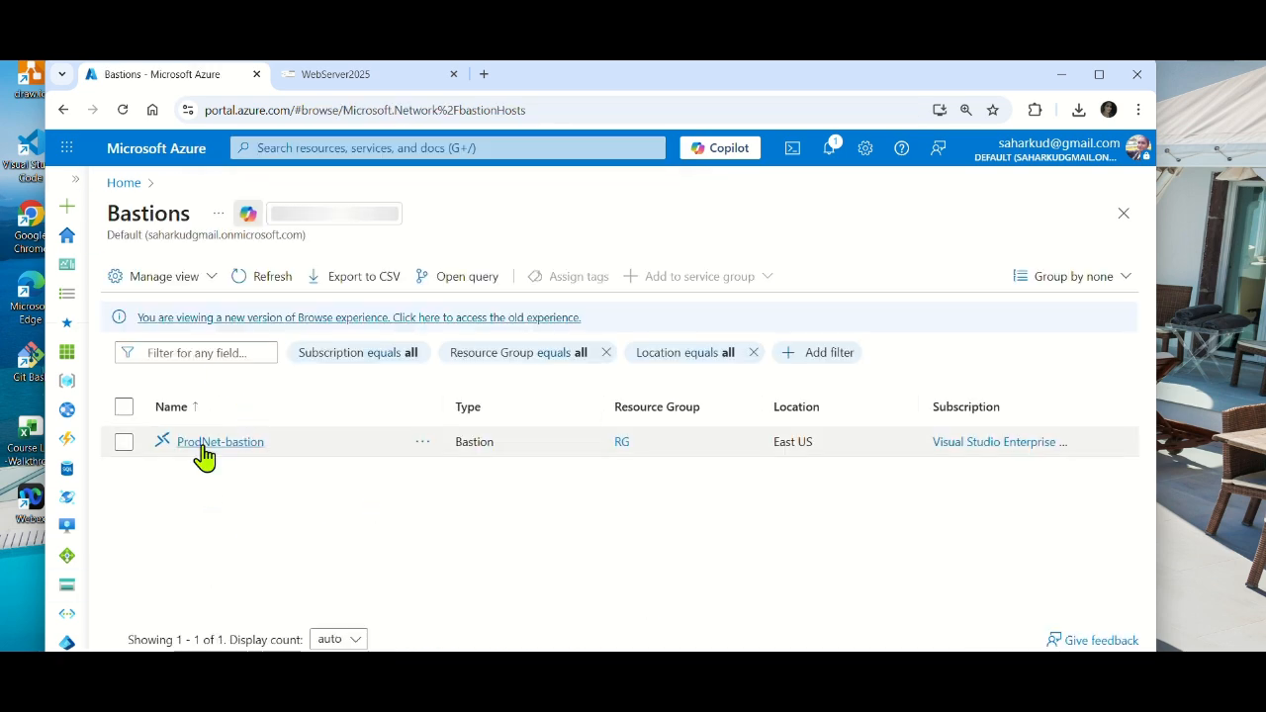
{"action": "left_click", "coordinate": [206, 450]}
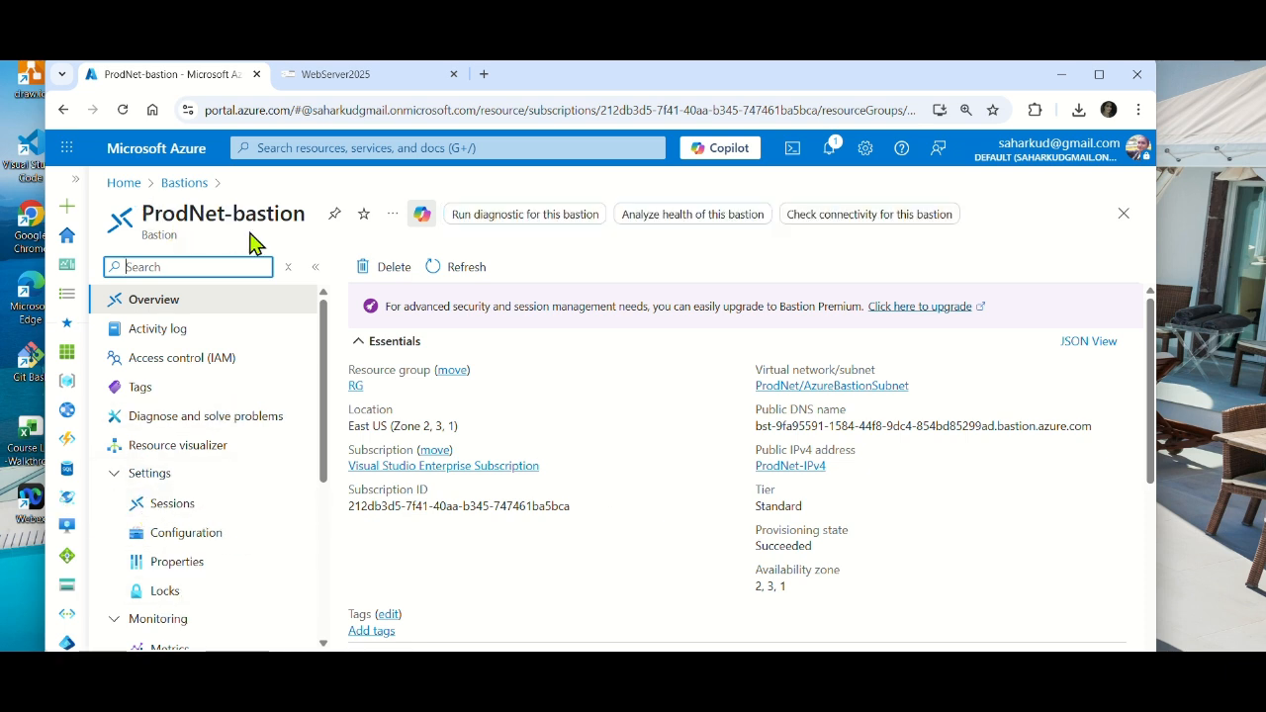
{"action": "left_click", "coordinate": [166, 506]}
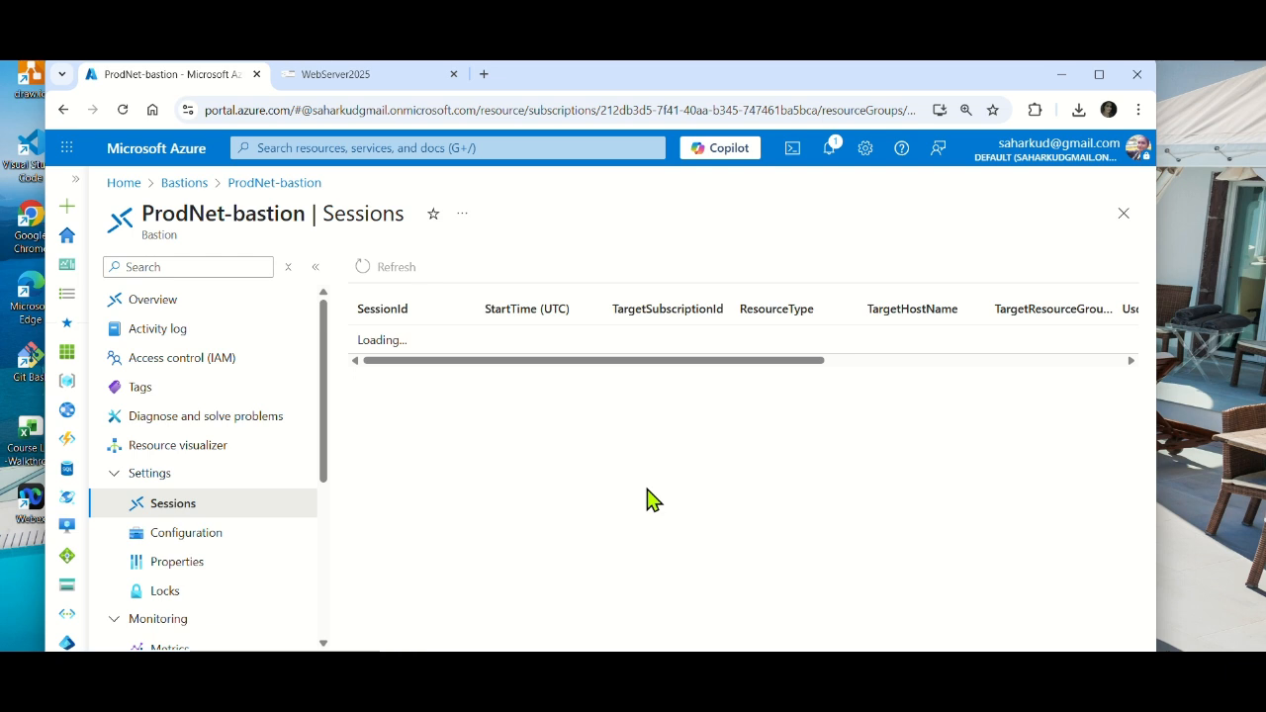
Inspect the rdp session row targeting 172.16.0.4, then return to the WebServer2025 tab
{"action": "left_click_drag", "start_coordinate": [486, 366], "coordinate": [714, 358]}
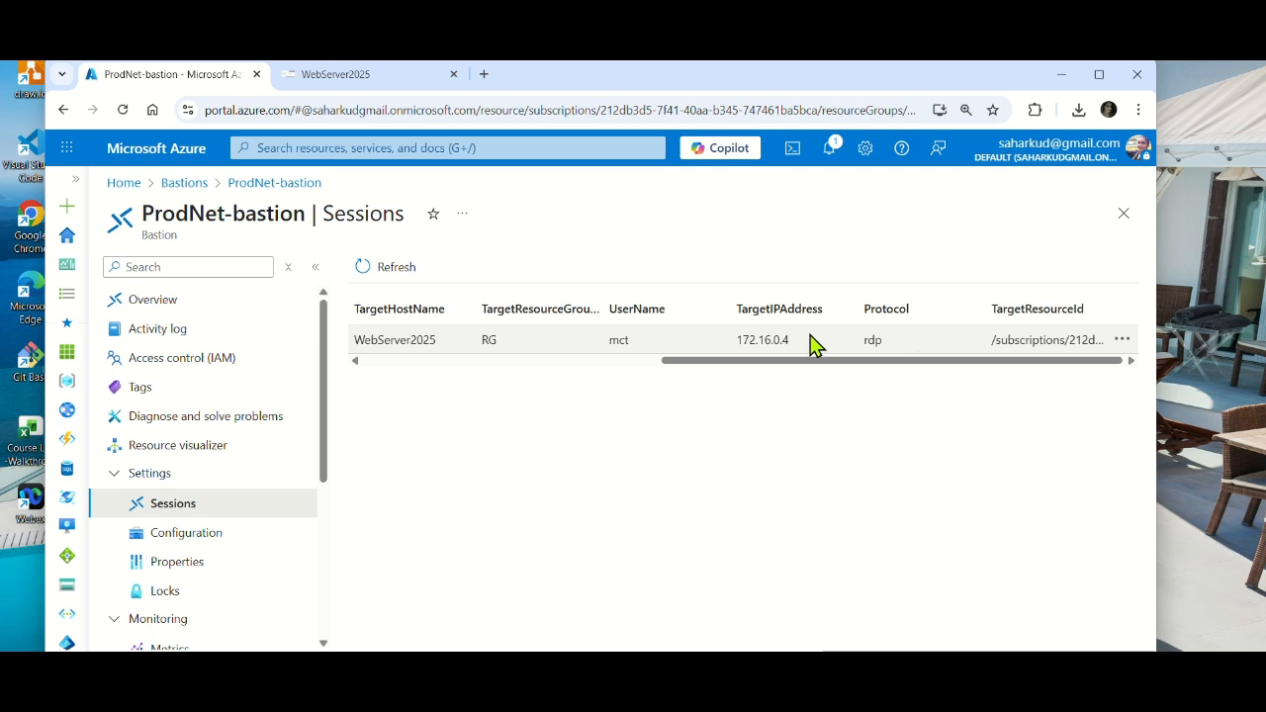
{"action": "double_click", "coordinate": [797, 347]}
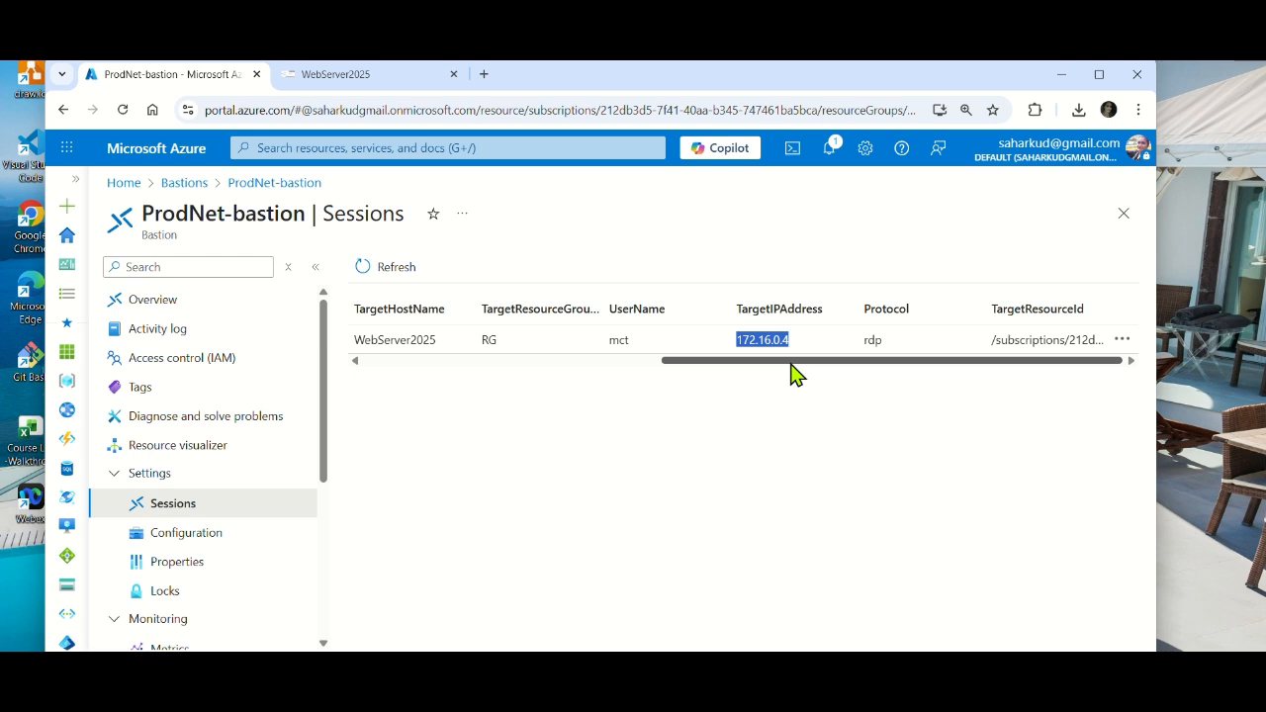
{"action": "left_click", "coordinate": [351, 76]}
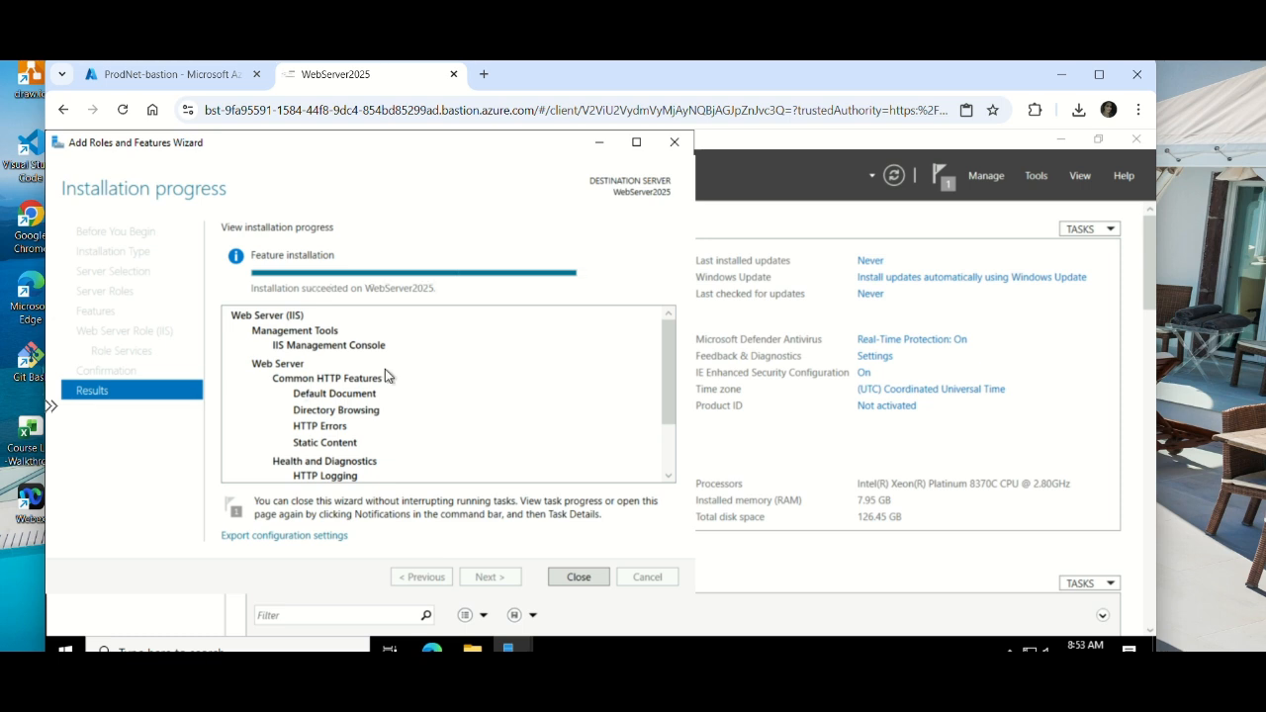
Close the finished IIS wizard and WebServer2025 session tab, then close the ProdNet-bastion Sessions blade
{"action": "left_click", "coordinate": [578, 578]}
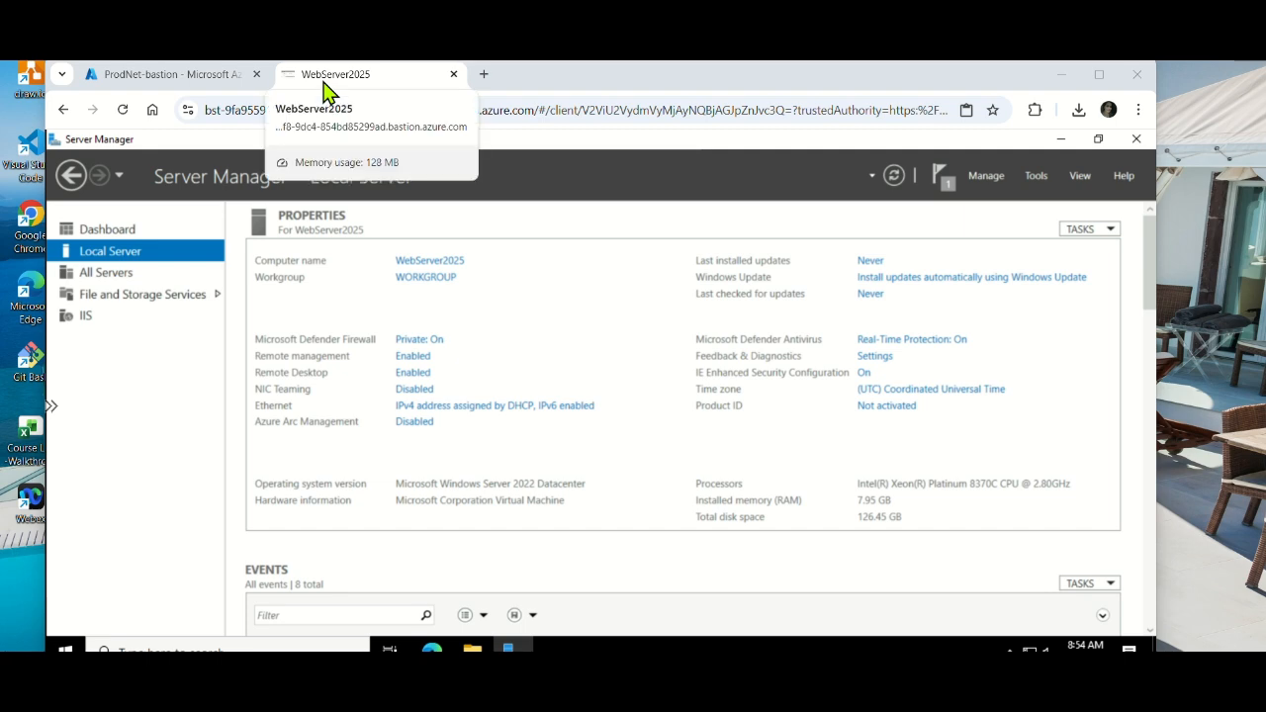
{"action": "left_click", "coordinate": [454, 75]}
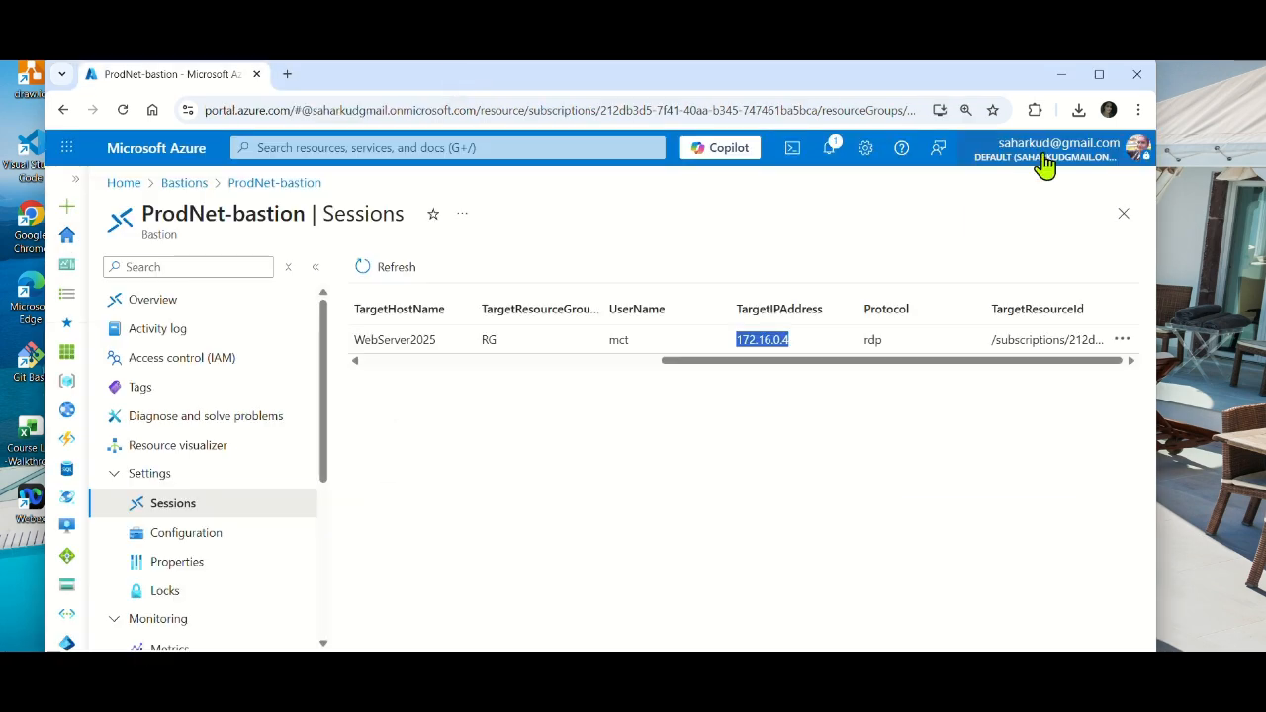
{"action": "left_click", "coordinate": [1099, 75]}
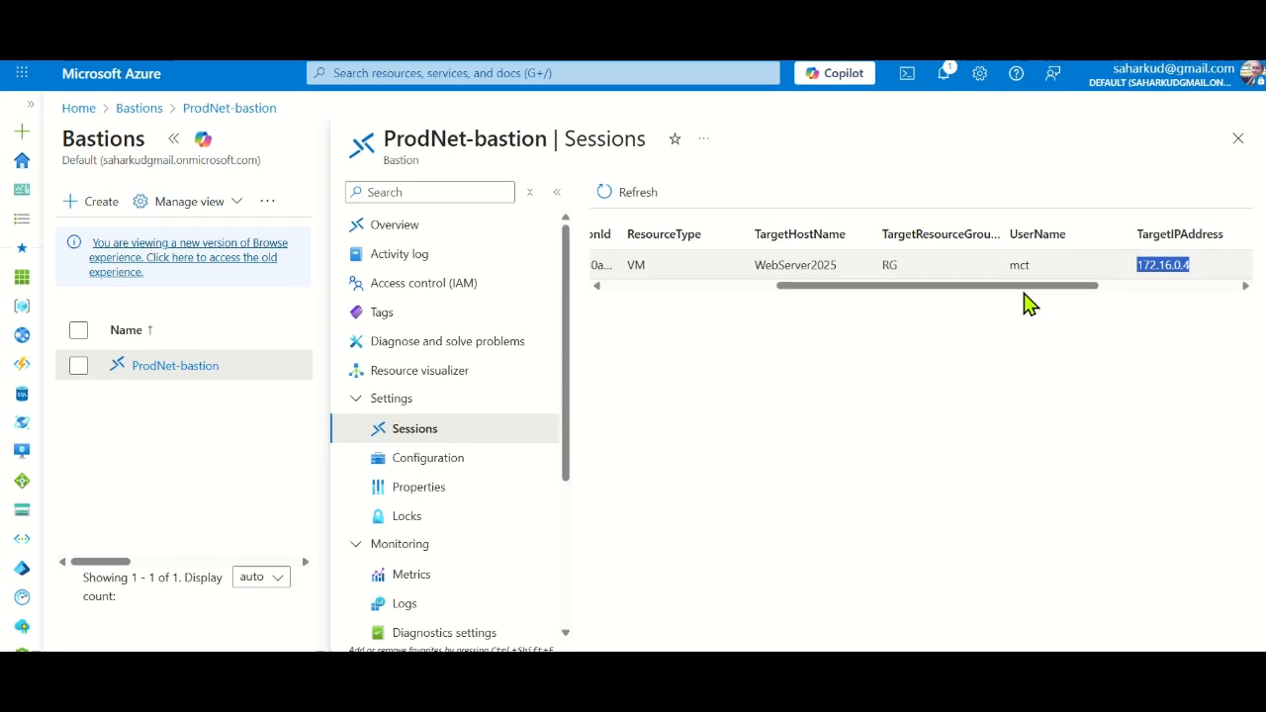
{"action": "left_click", "coordinate": [848, 562]}
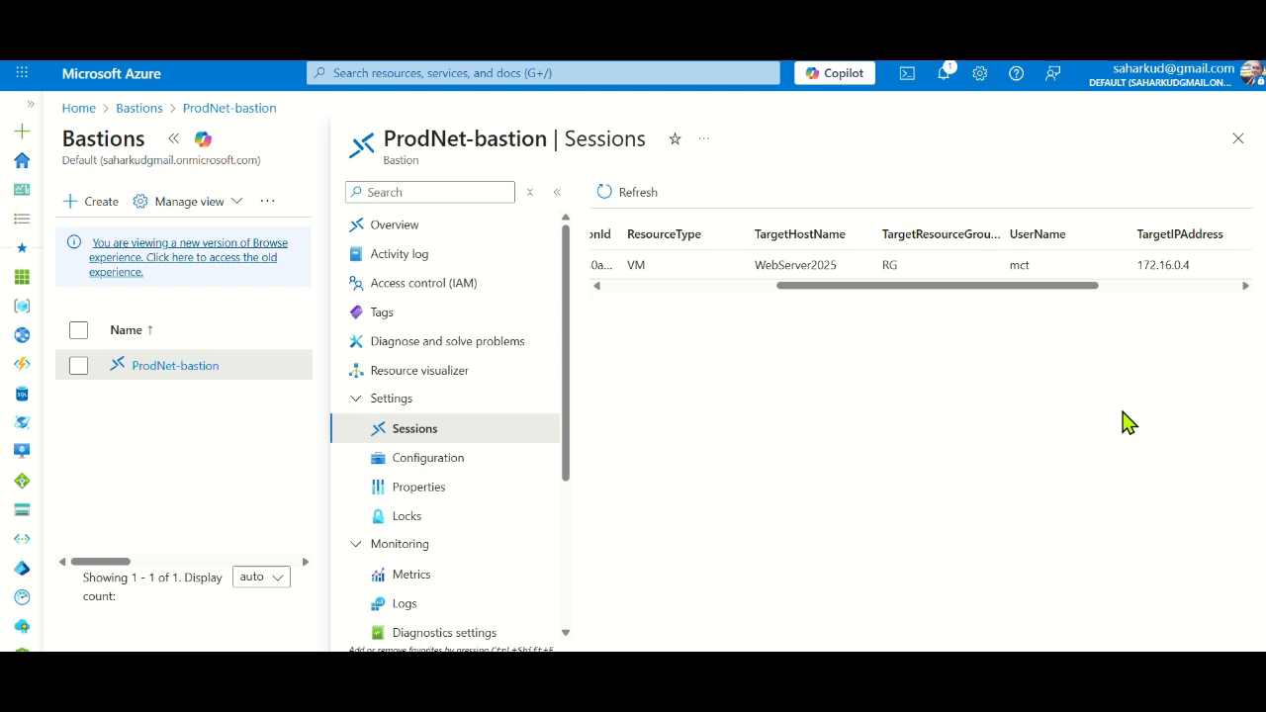
{"action": "left_click", "coordinate": [1237, 138]}
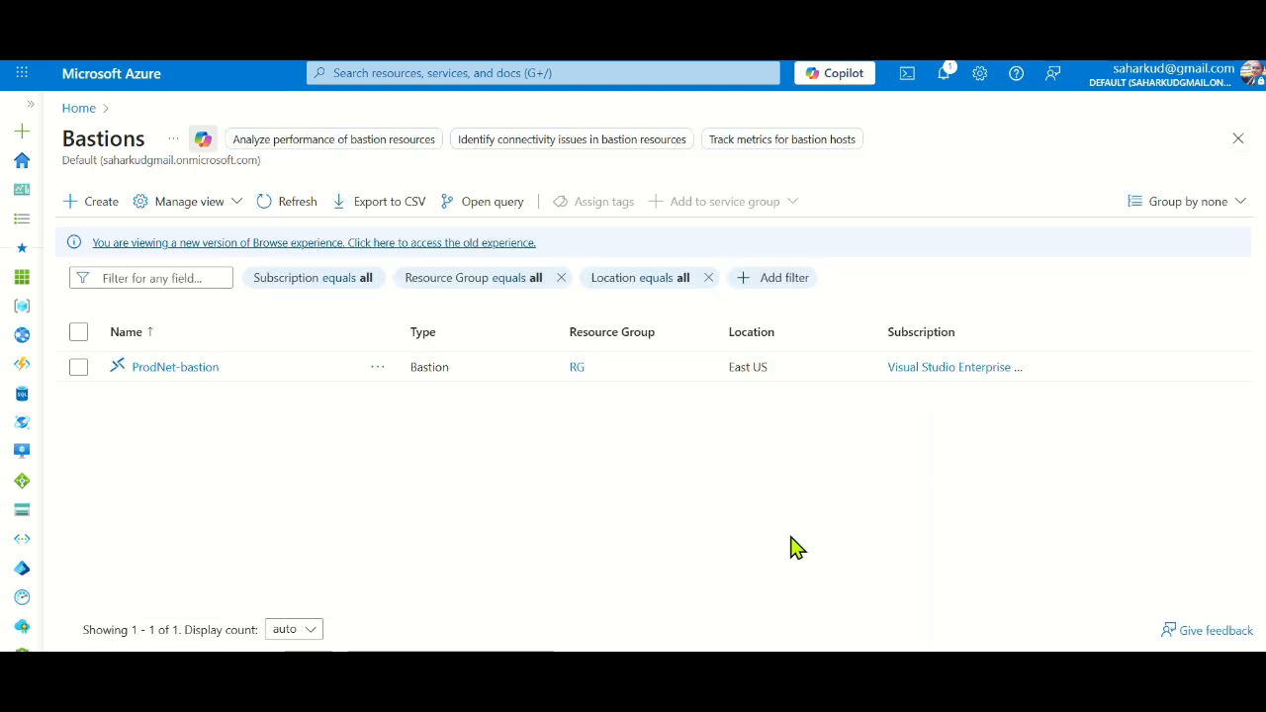